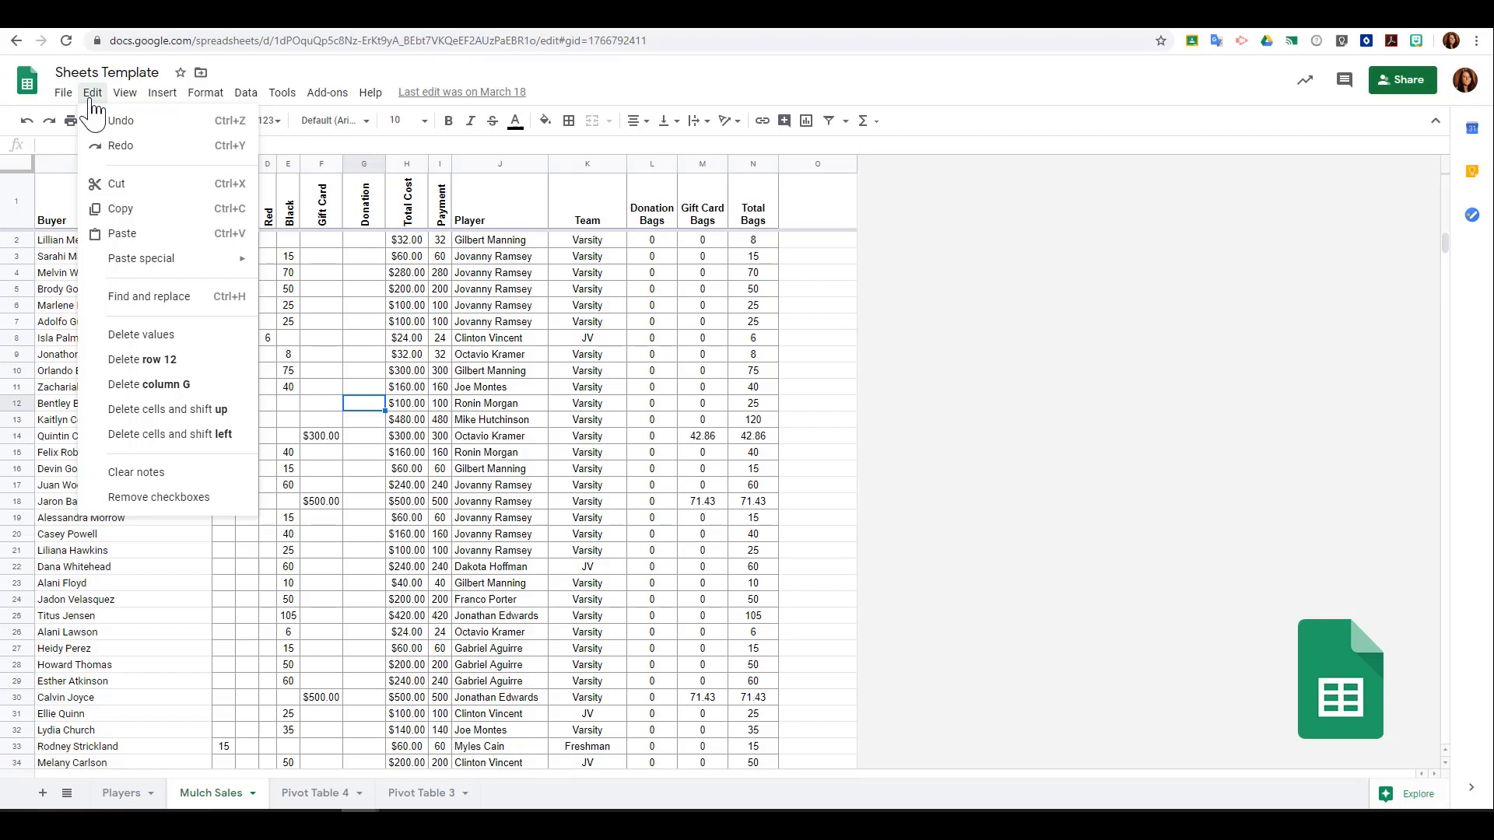
Step: Clear the values in cells B2:N21 of the Mulch Sales sheet
{"action": "left_click", "coordinate": [478, 338]}
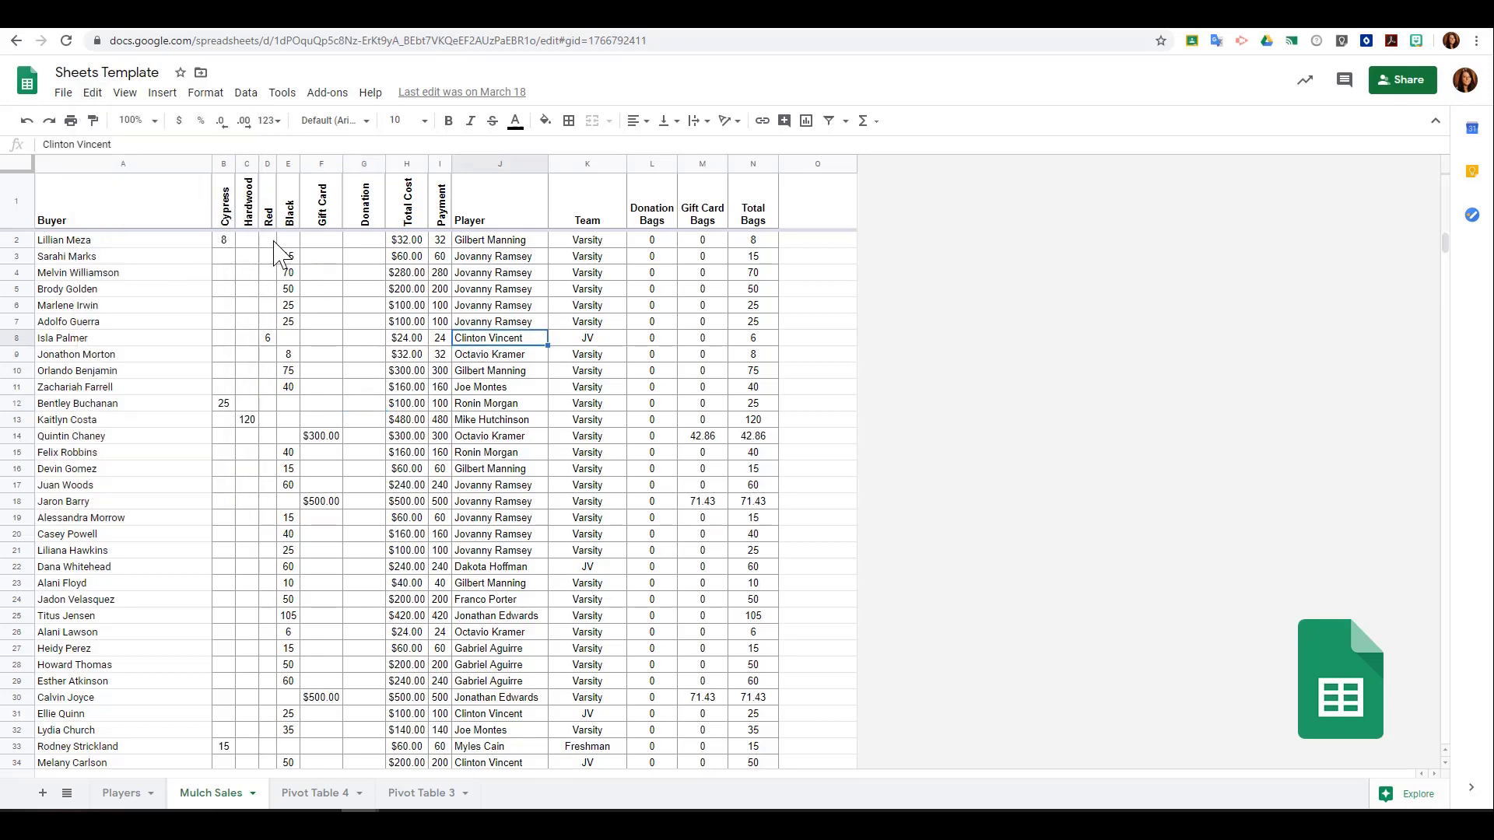
{"action": "left_click_drag", "start_coordinate": [223, 240], "coordinate": [743, 545]}
{"action": "key", "text": "Delete"}
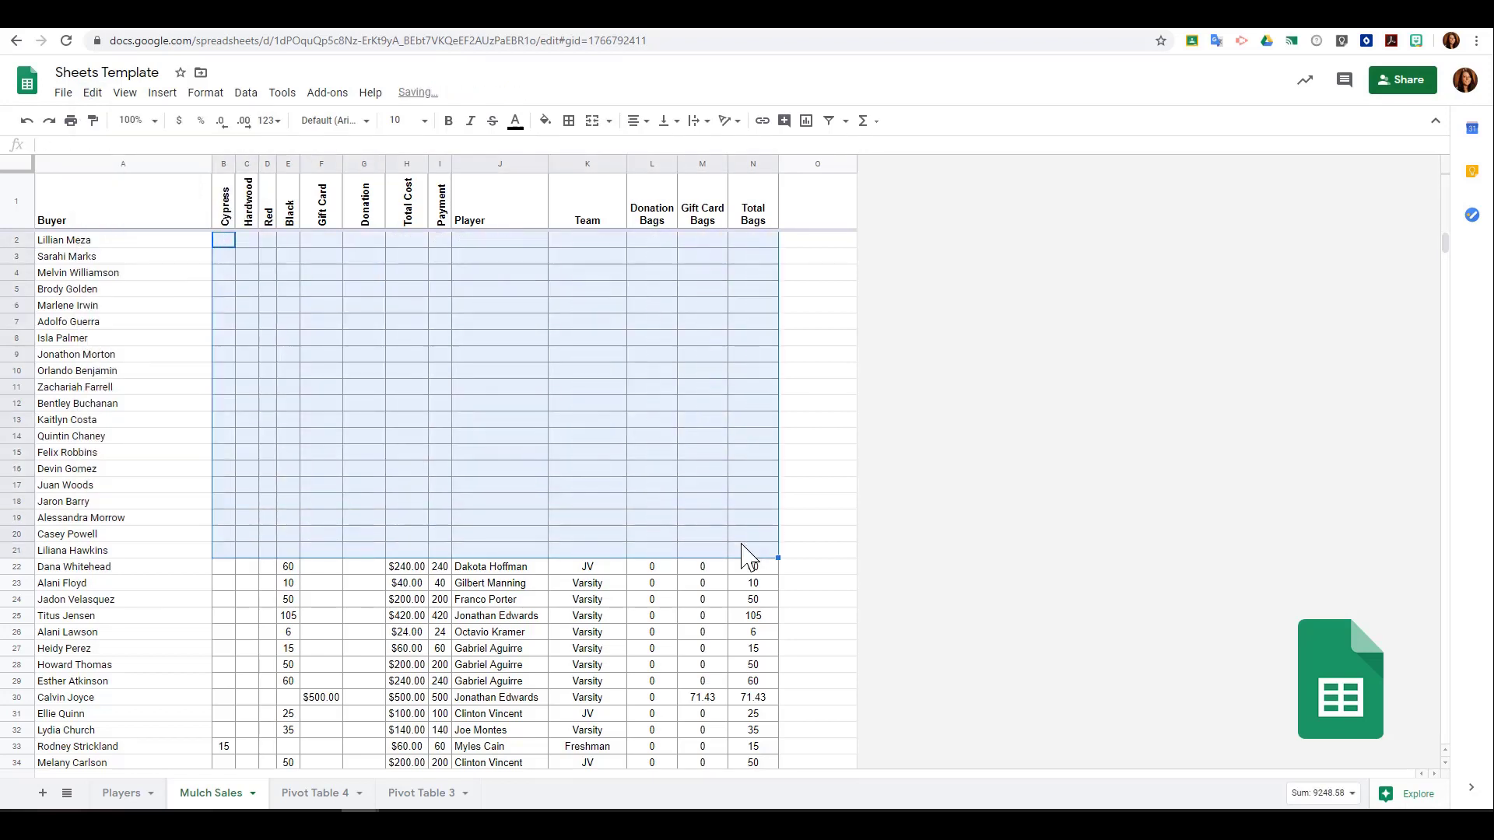
{"action": "left_click", "coordinate": [440, 632]}
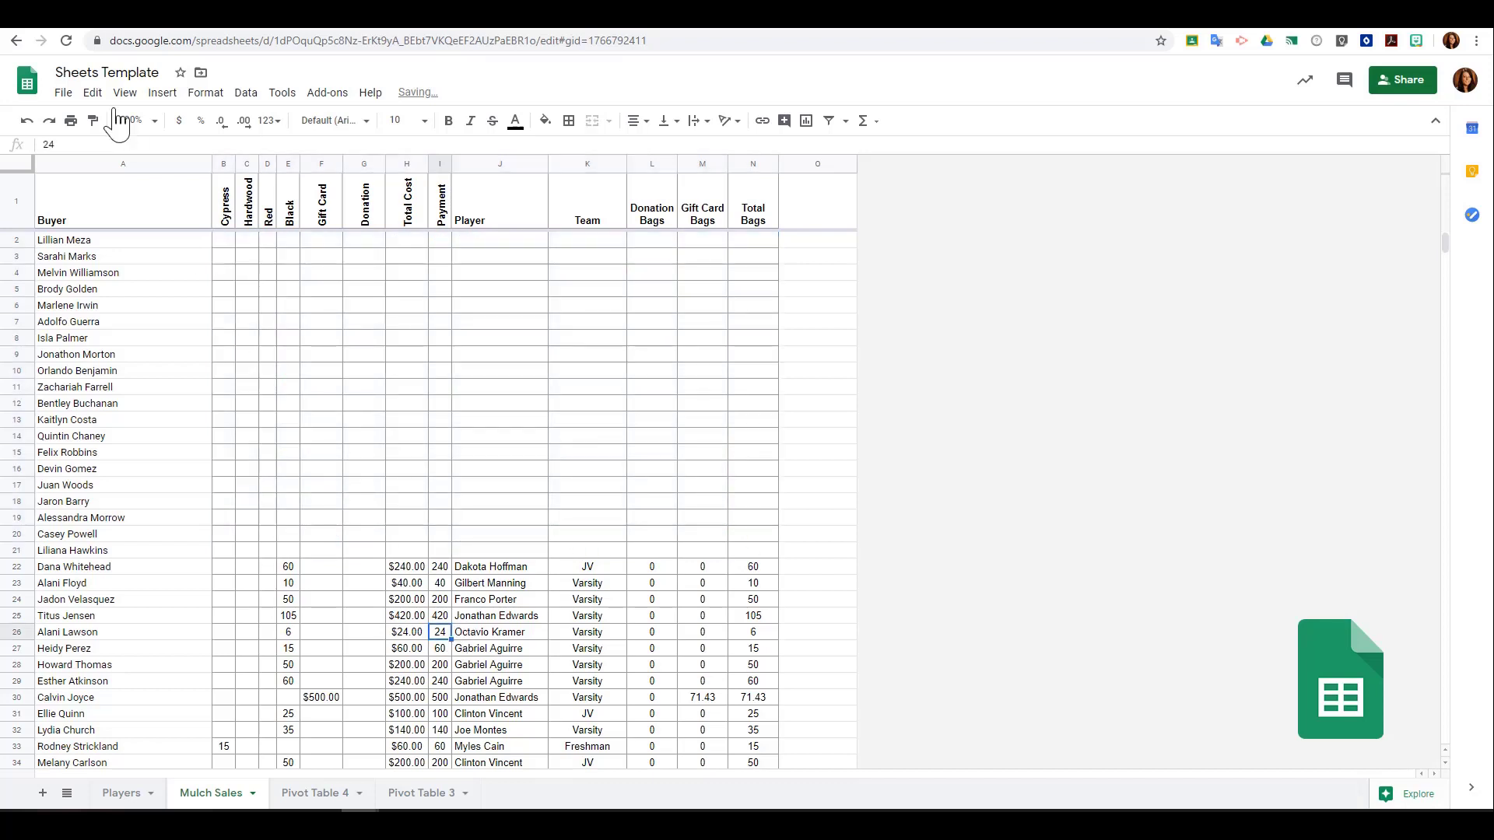
Step: Undo the clearing of cells B2:N21, redo it, and undo it once more
{"action": "left_click", "coordinate": [92, 93]}
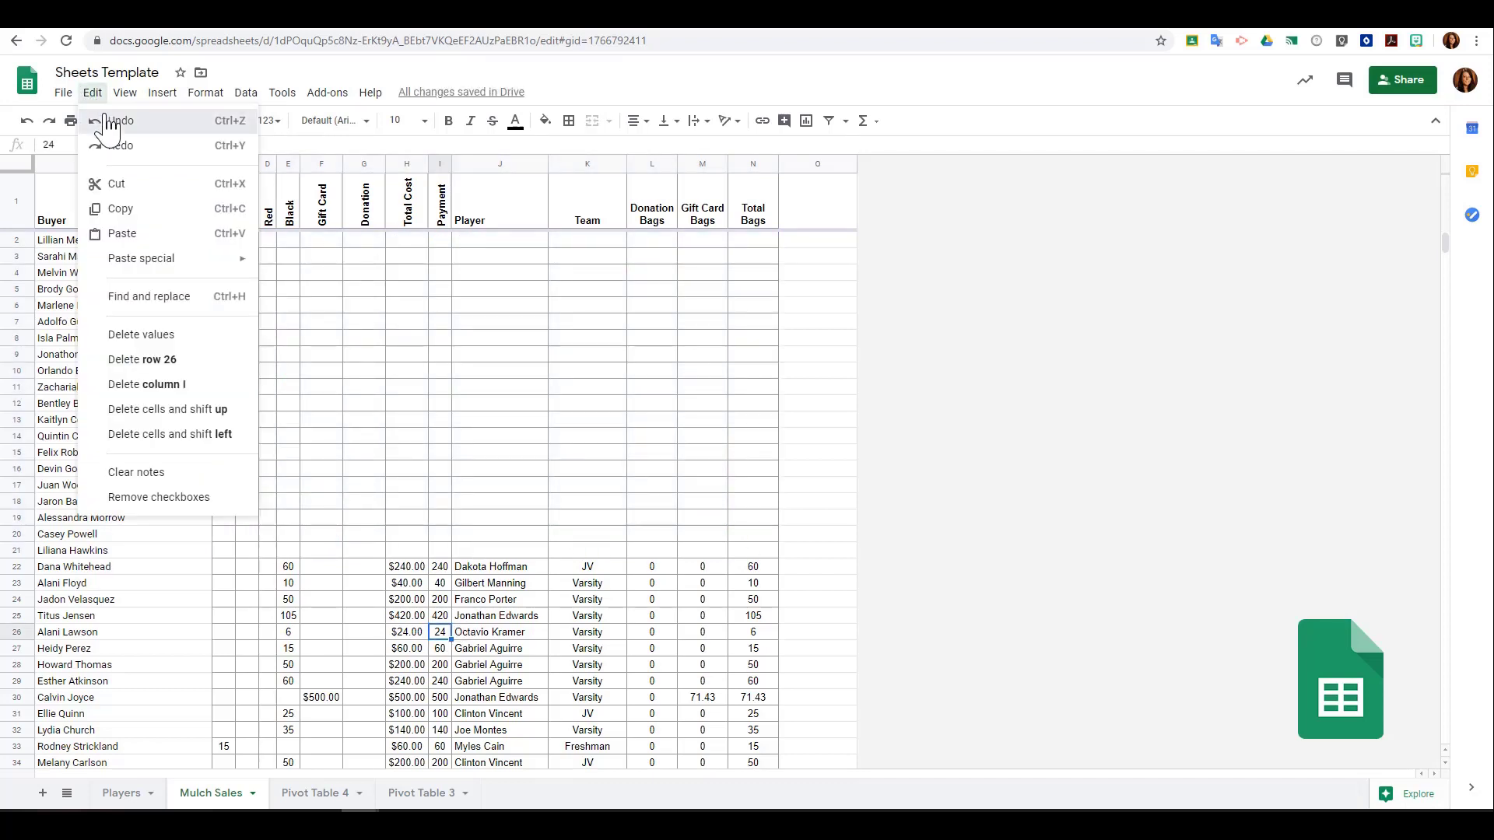
{"action": "left_click", "coordinate": [109, 125]}
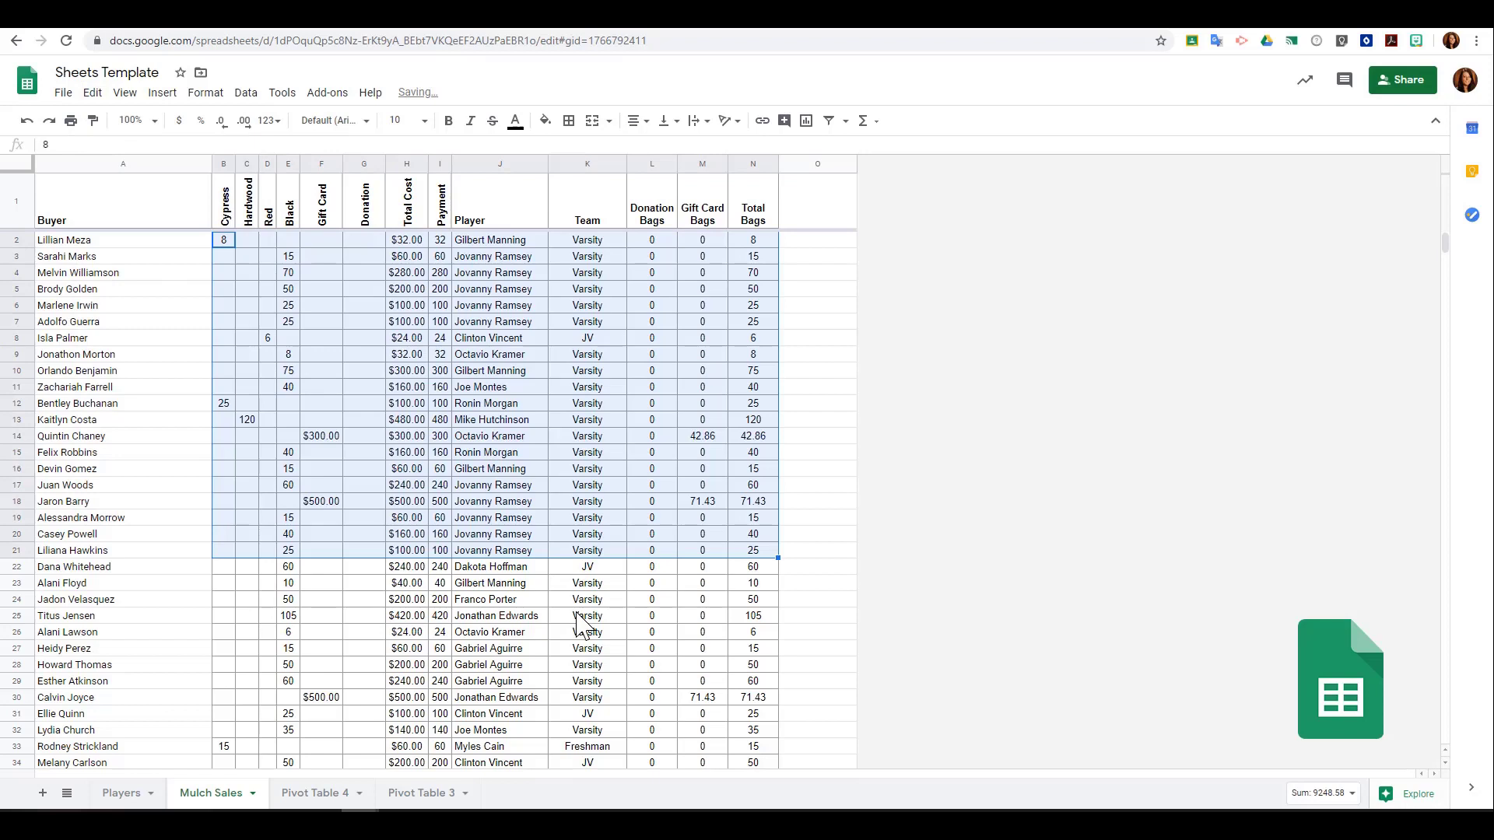
{"action": "left_click", "coordinate": [97, 95]}
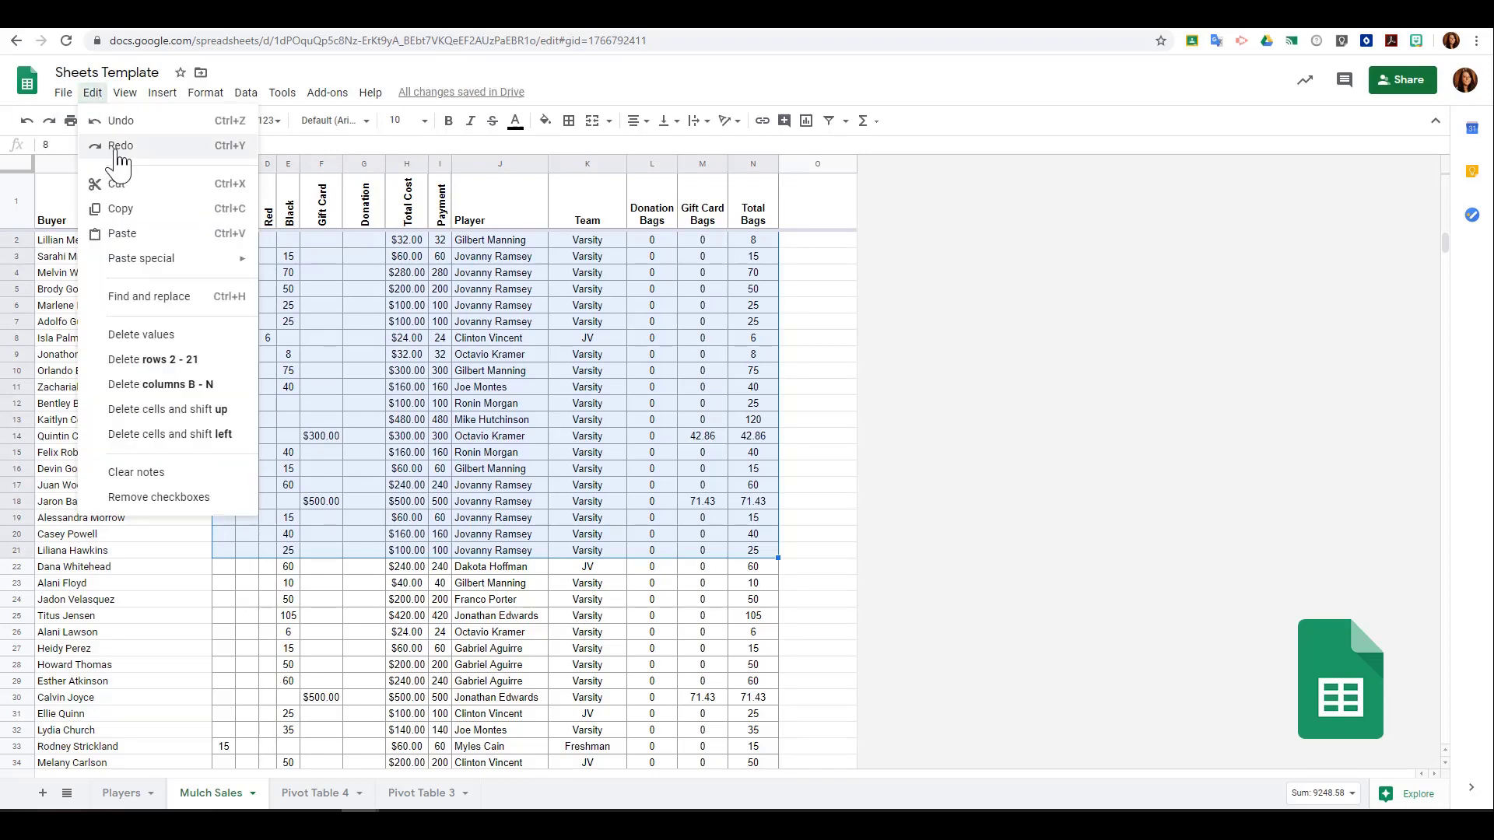
{"action": "left_click", "coordinate": [117, 148]}
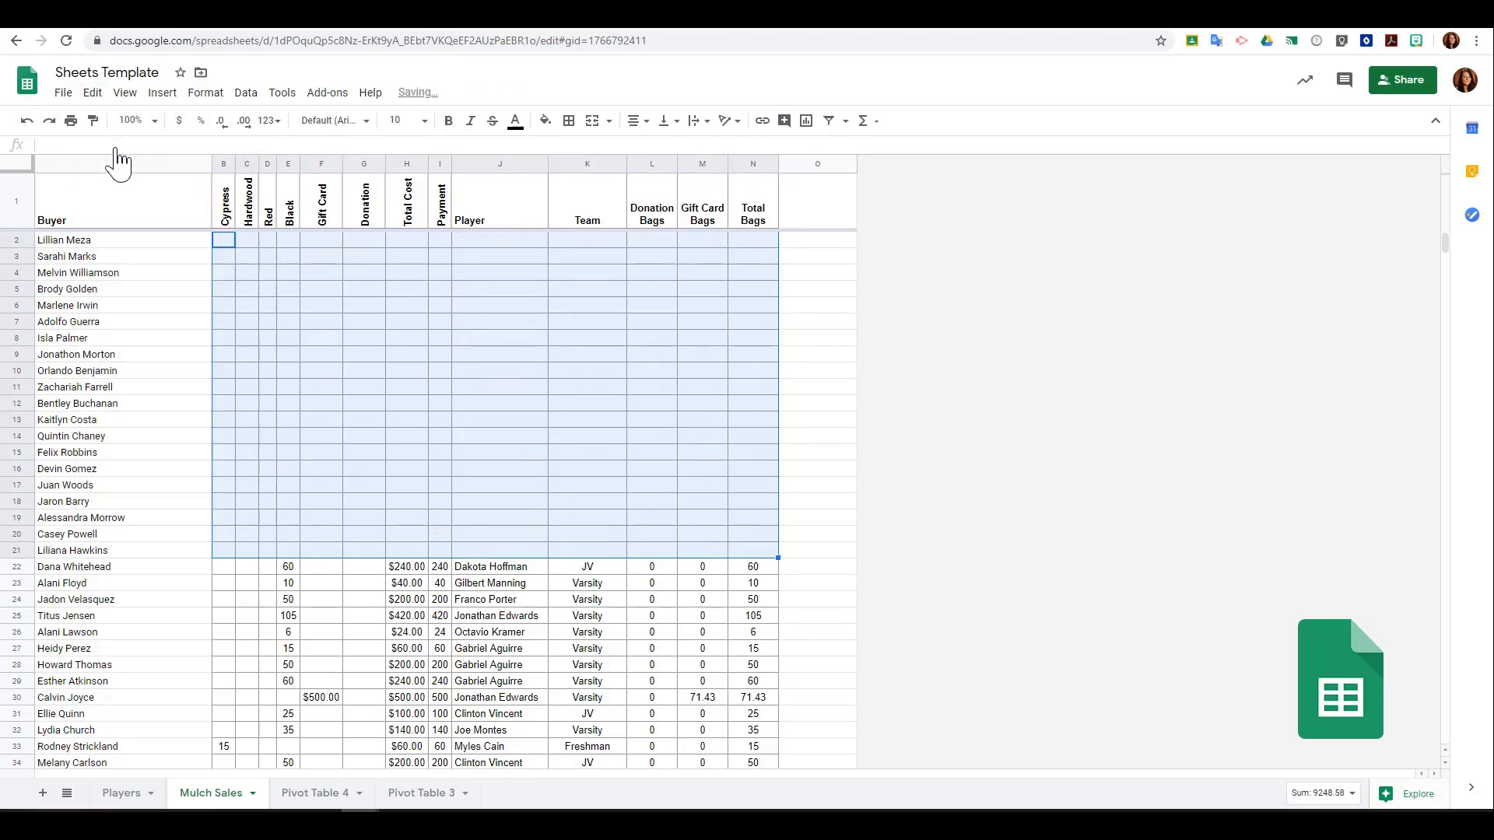
{"action": "left_click", "coordinate": [93, 98]}
{"action": "left_click", "coordinate": [95, 121]}
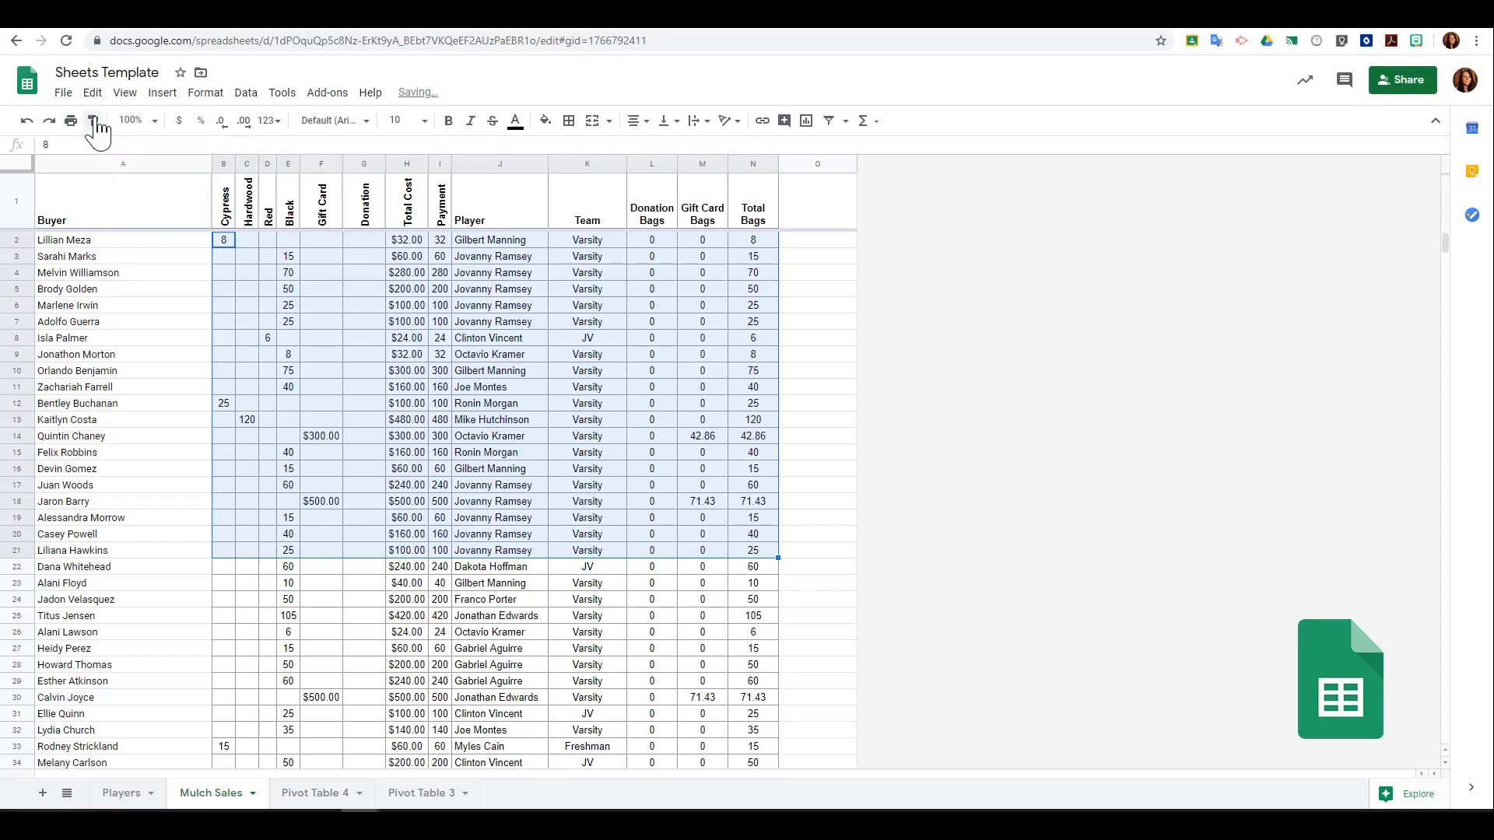
Step: Cut the range B2:N21 and paste it below the last buyer, starting at cell B867
{"action": "left_click", "coordinate": [94, 95]}
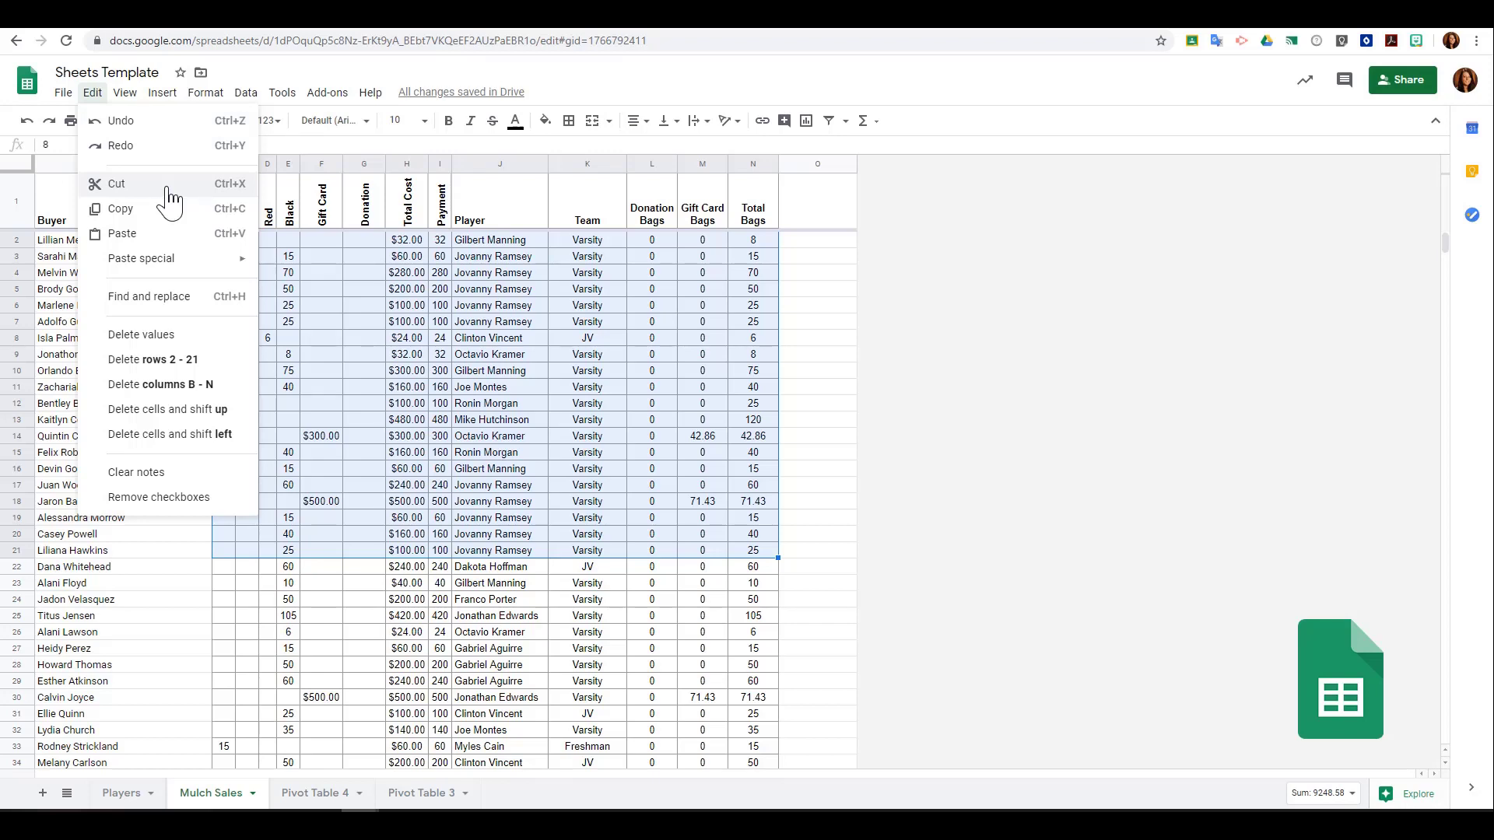
{"action": "left_click", "coordinate": [168, 187]}
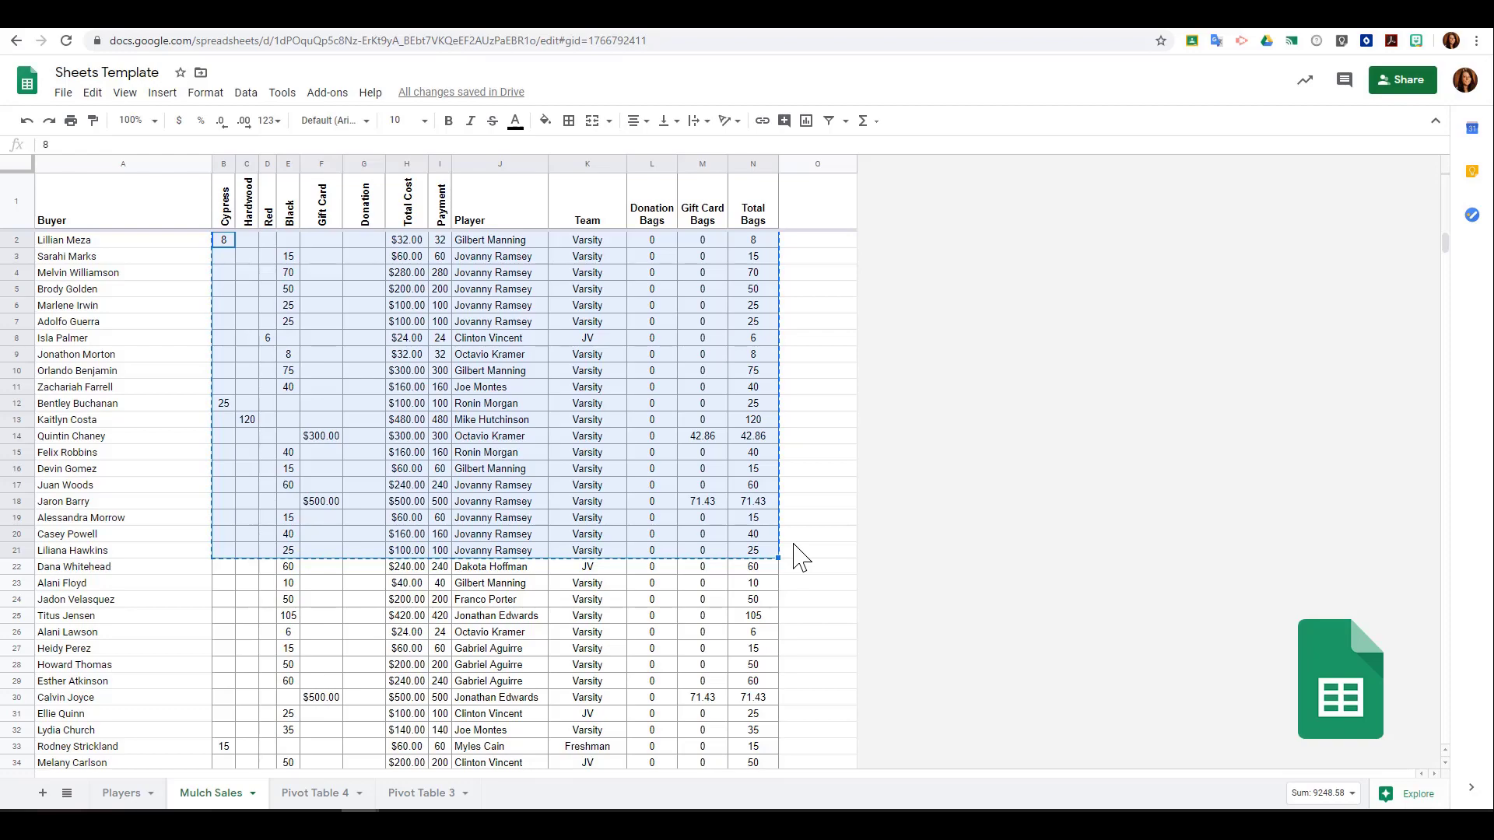
{"action": "scroll", "coordinate": [787, 550], "scroll_direction": "down", "scroll_amount": 20}
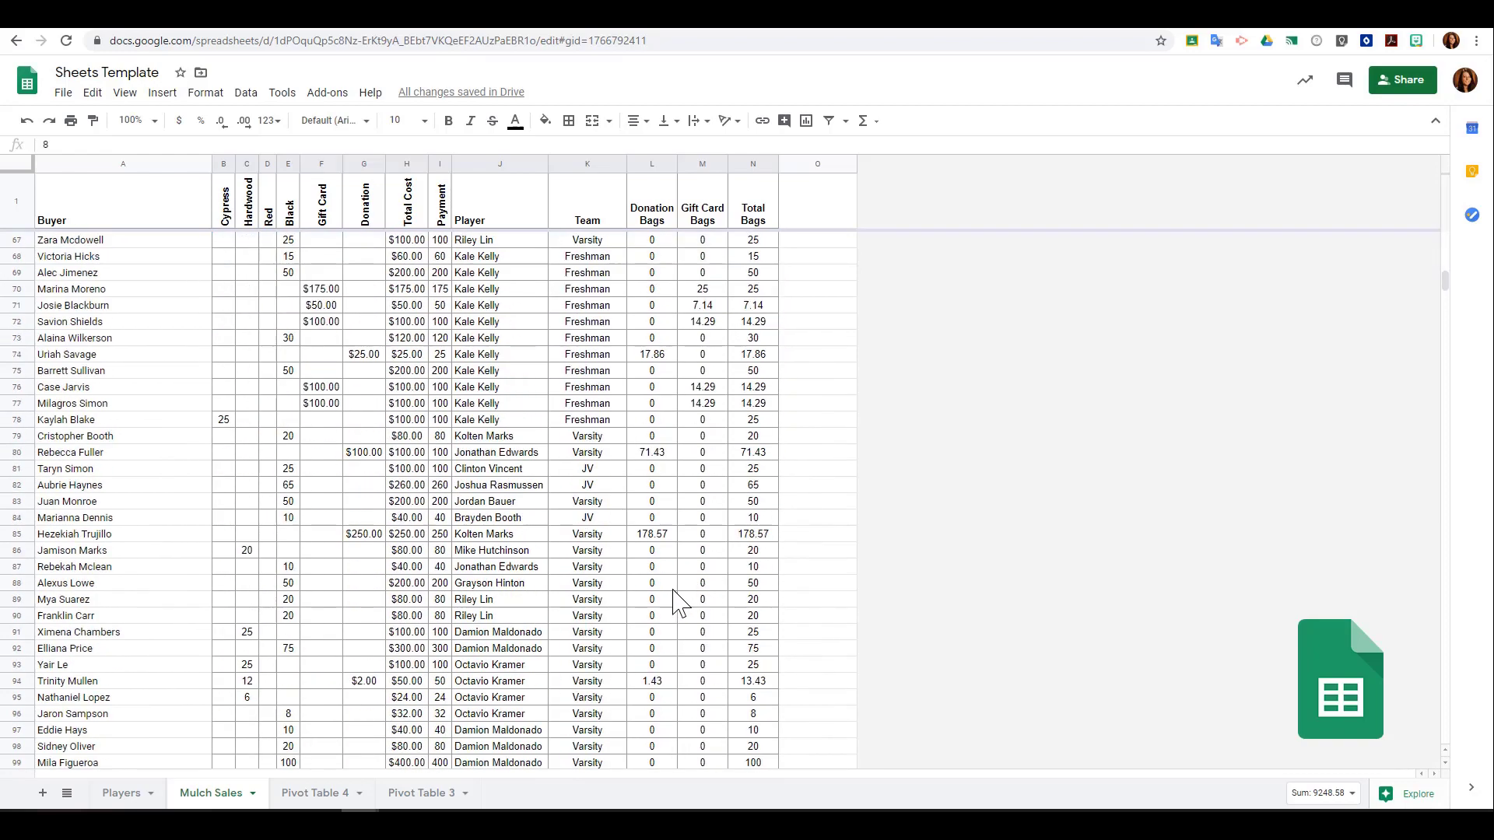
{"action": "scroll", "coordinate": [675, 599], "scroll_direction": "down", "scroll_amount": 20}
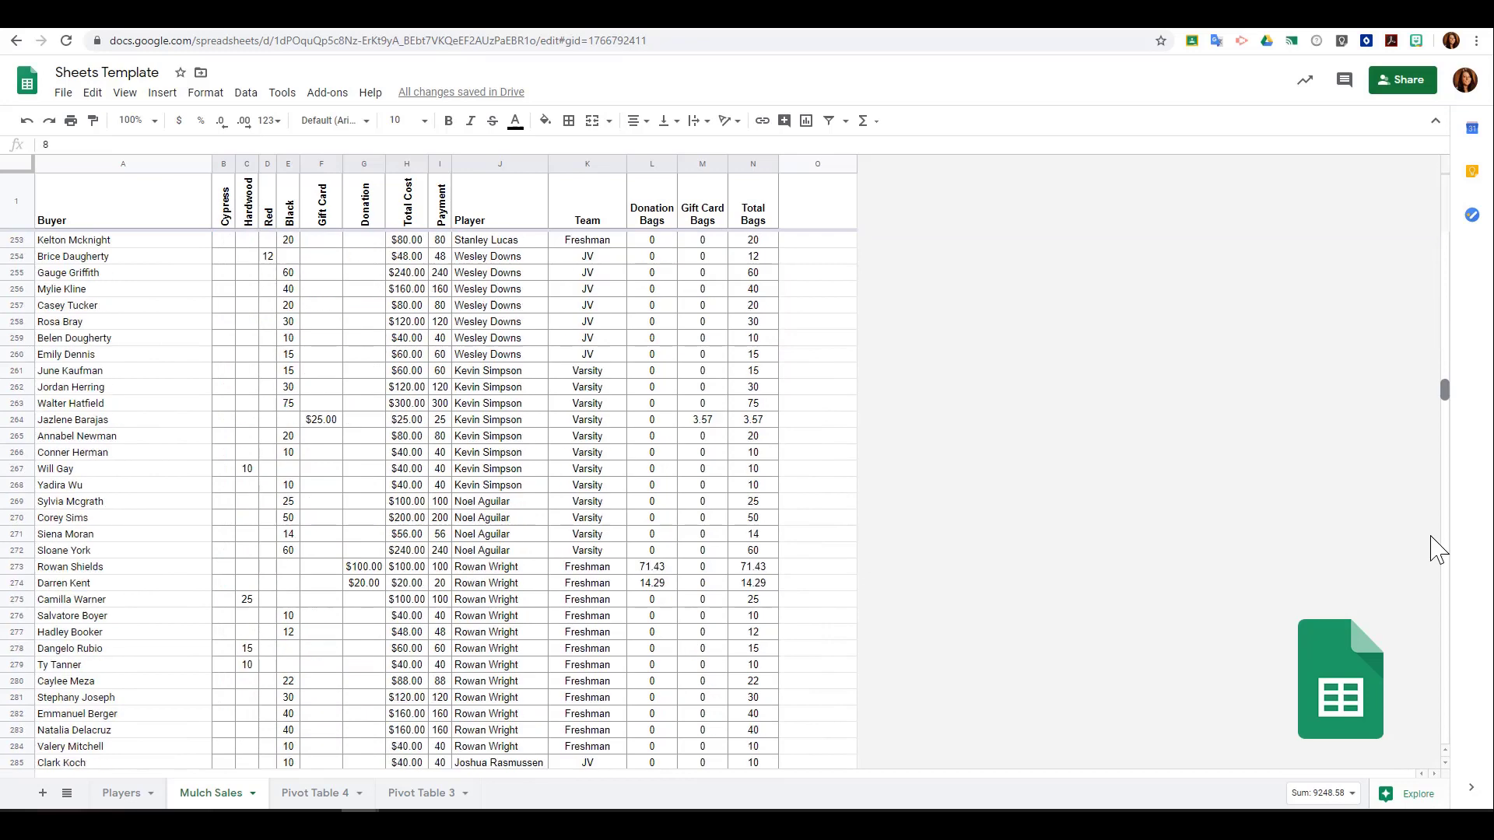
{"action": "left_click_drag", "start_coordinate": [1430, 537], "coordinate": [1410, 759]}
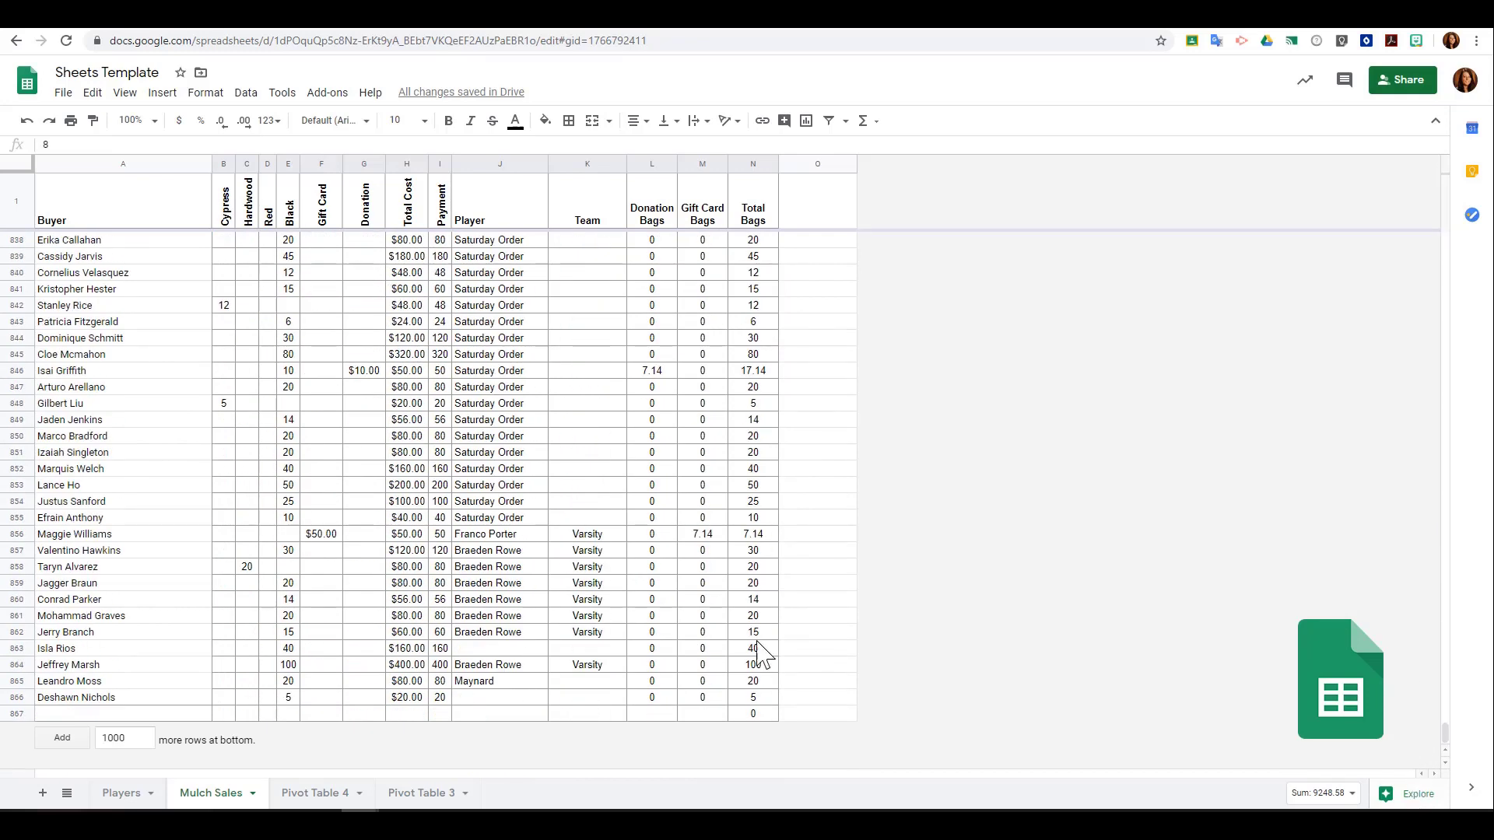
{"action": "left_click", "coordinate": [220, 714]}
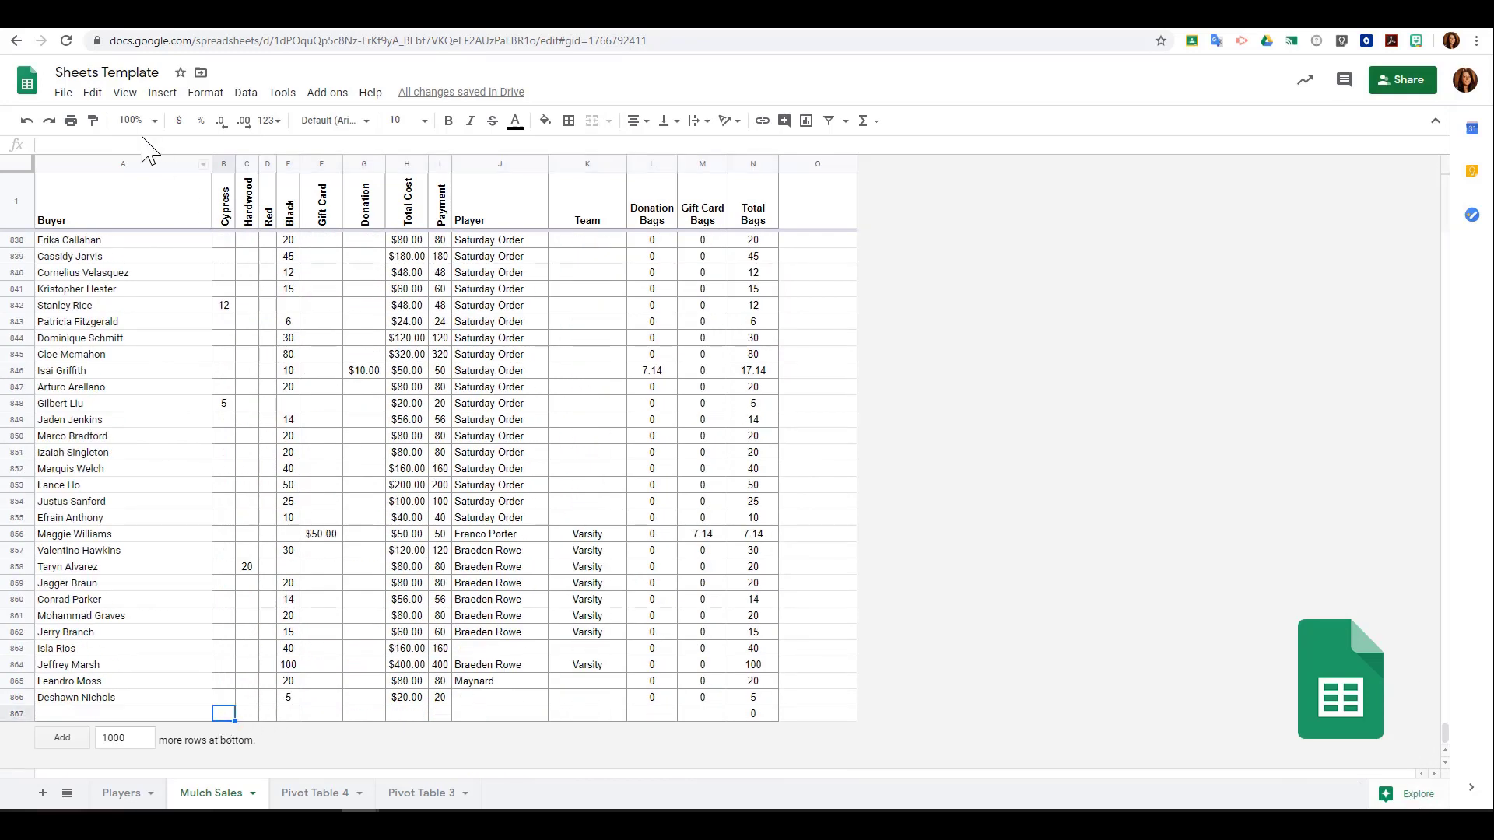
{"action": "left_click", "coordinate": [92, 93]}
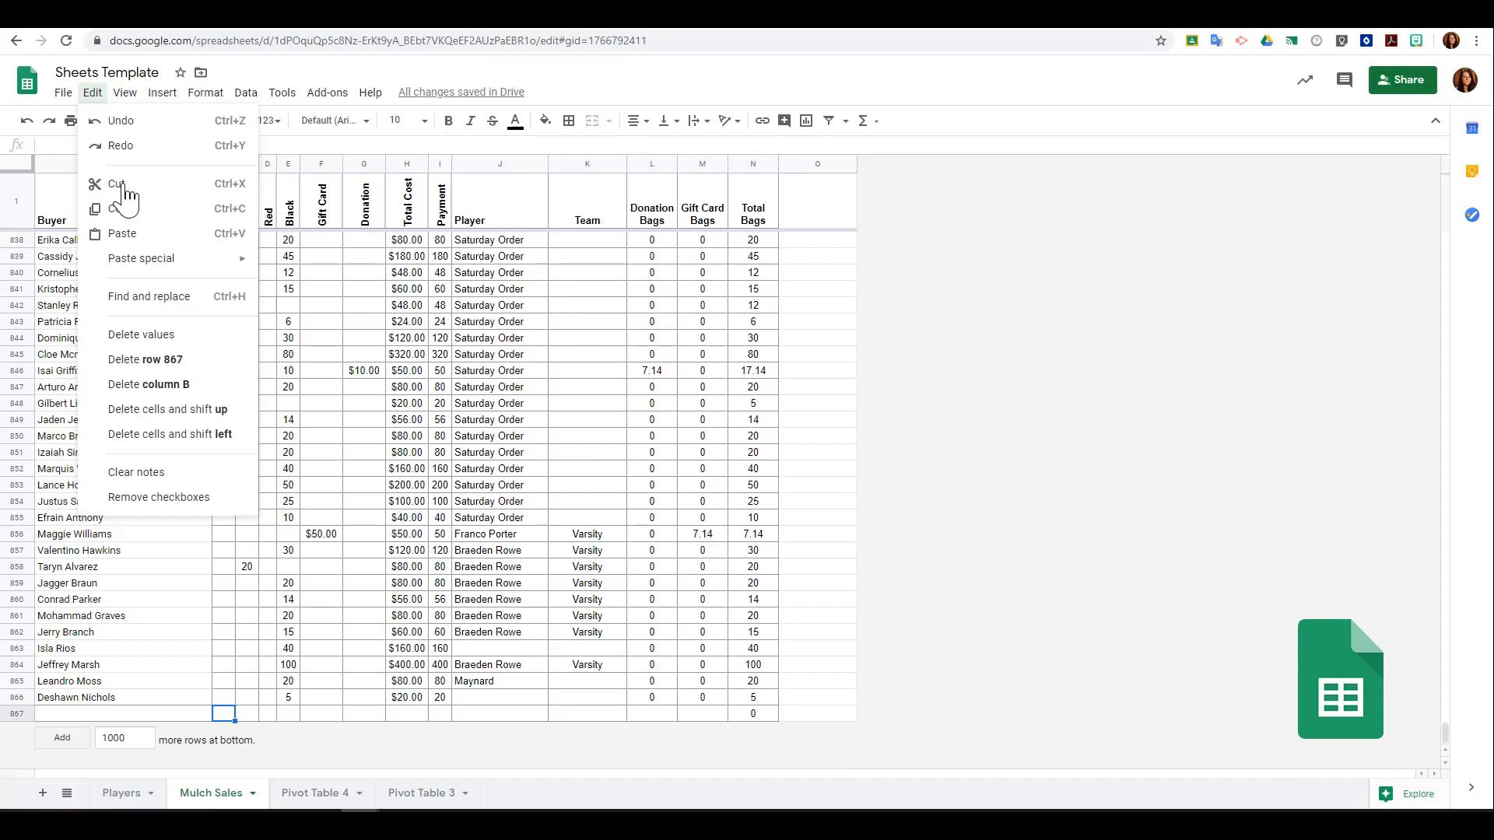
{"action": "left_click", "coordinate": [154, 241]}
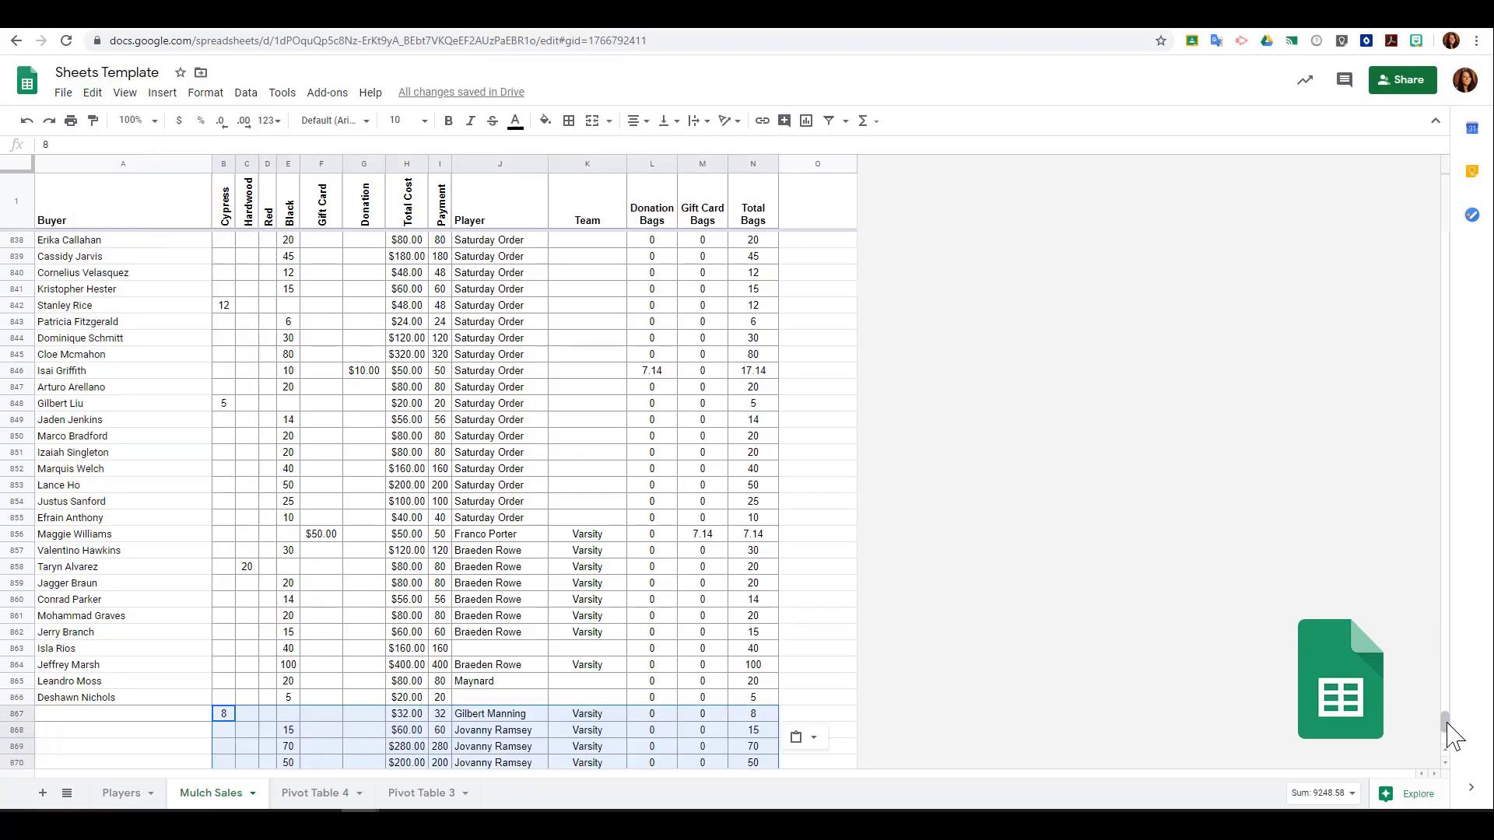
{"action": "left_click_drag", "start_coordinate": [1449, 736], "coordinate": [1487, 790]}
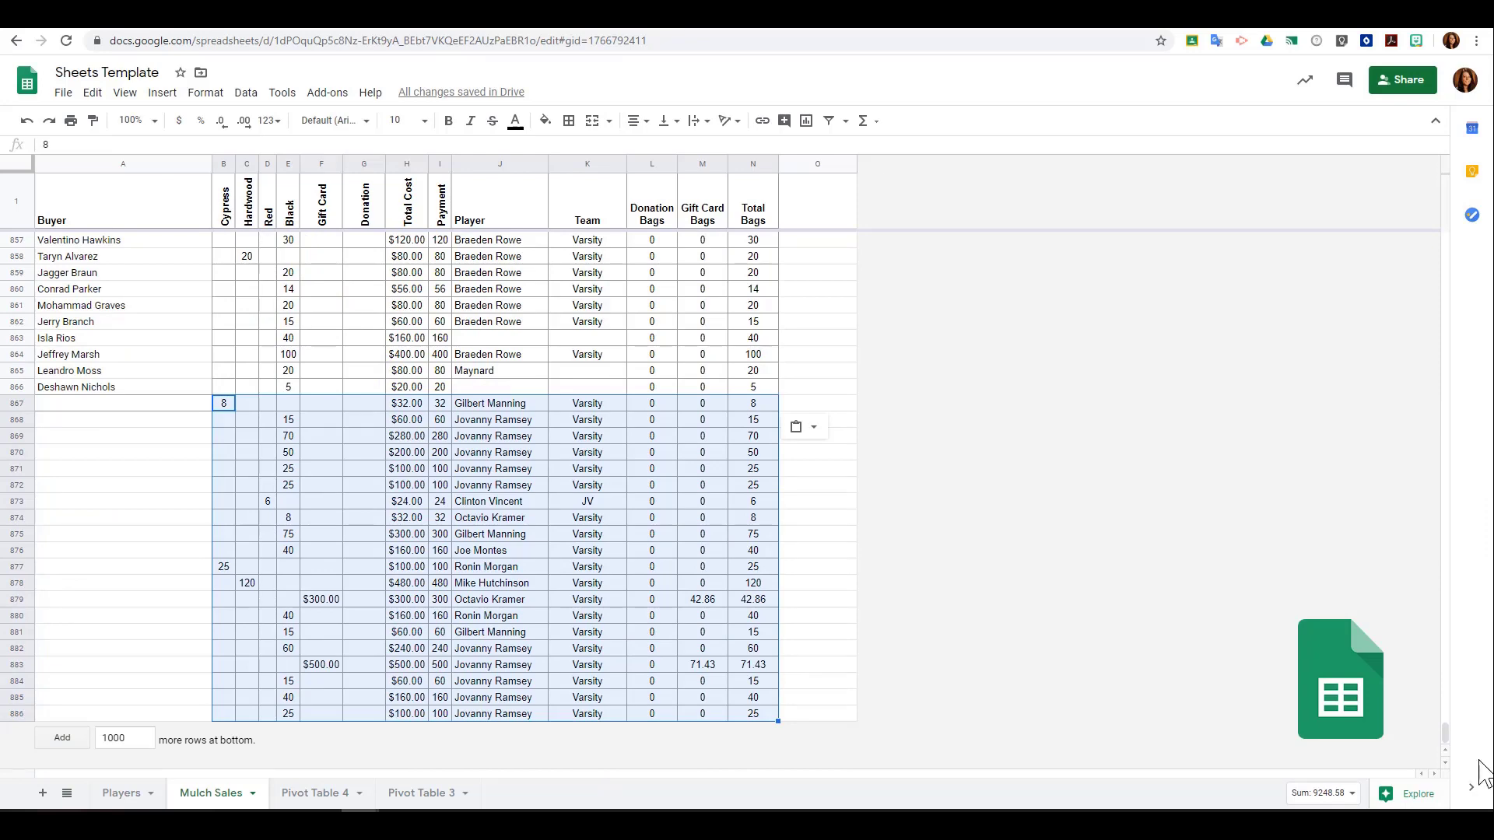
Step: Undo the paste of the cut range at row 867
{"action": "key", "text": "ctrl+z"}
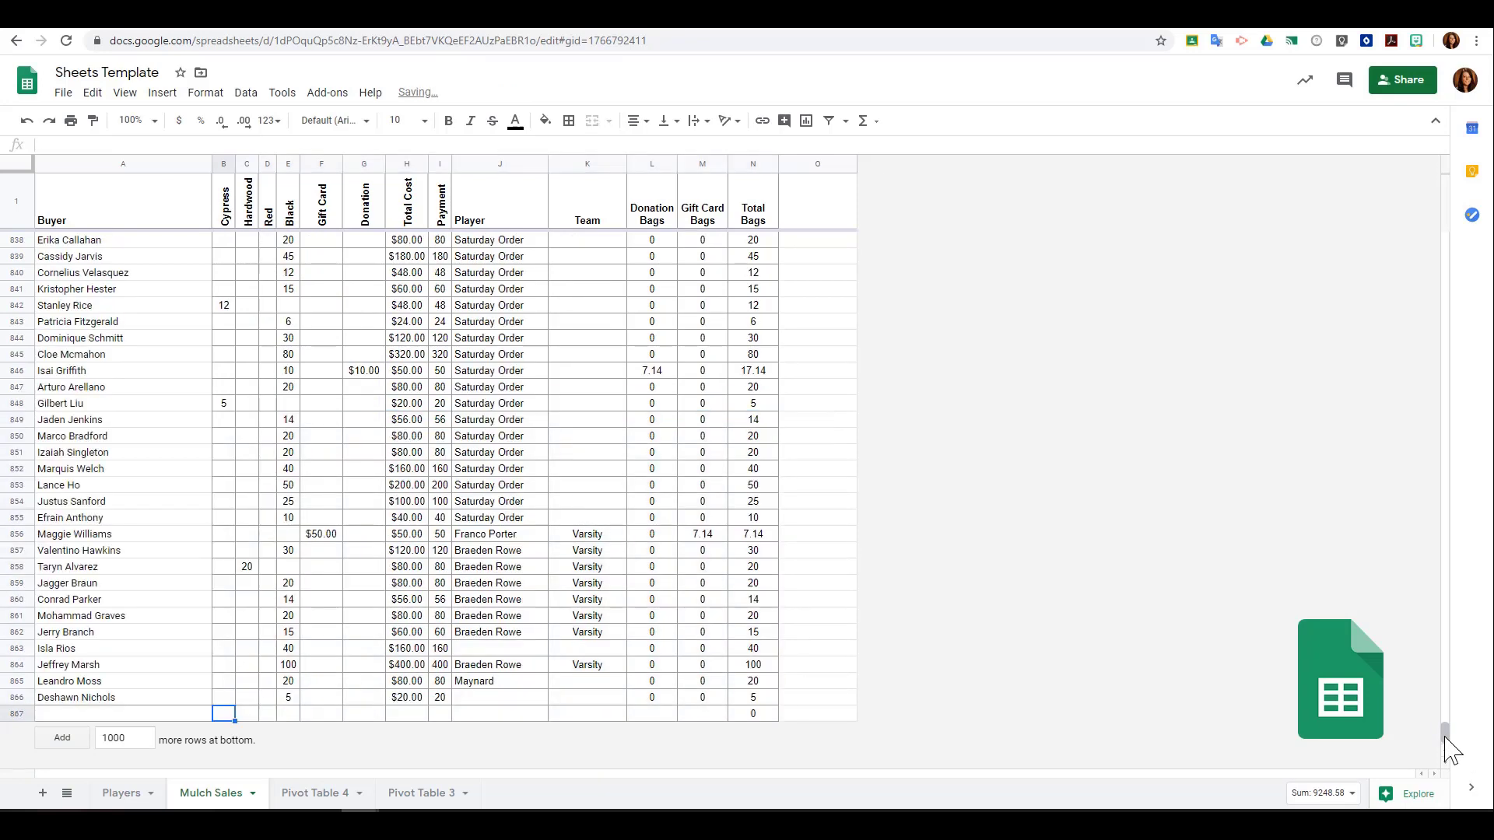
{"action": "left_click_drag", "start_coordinate": [1445, 720], "coordinate": [1445, 206]}
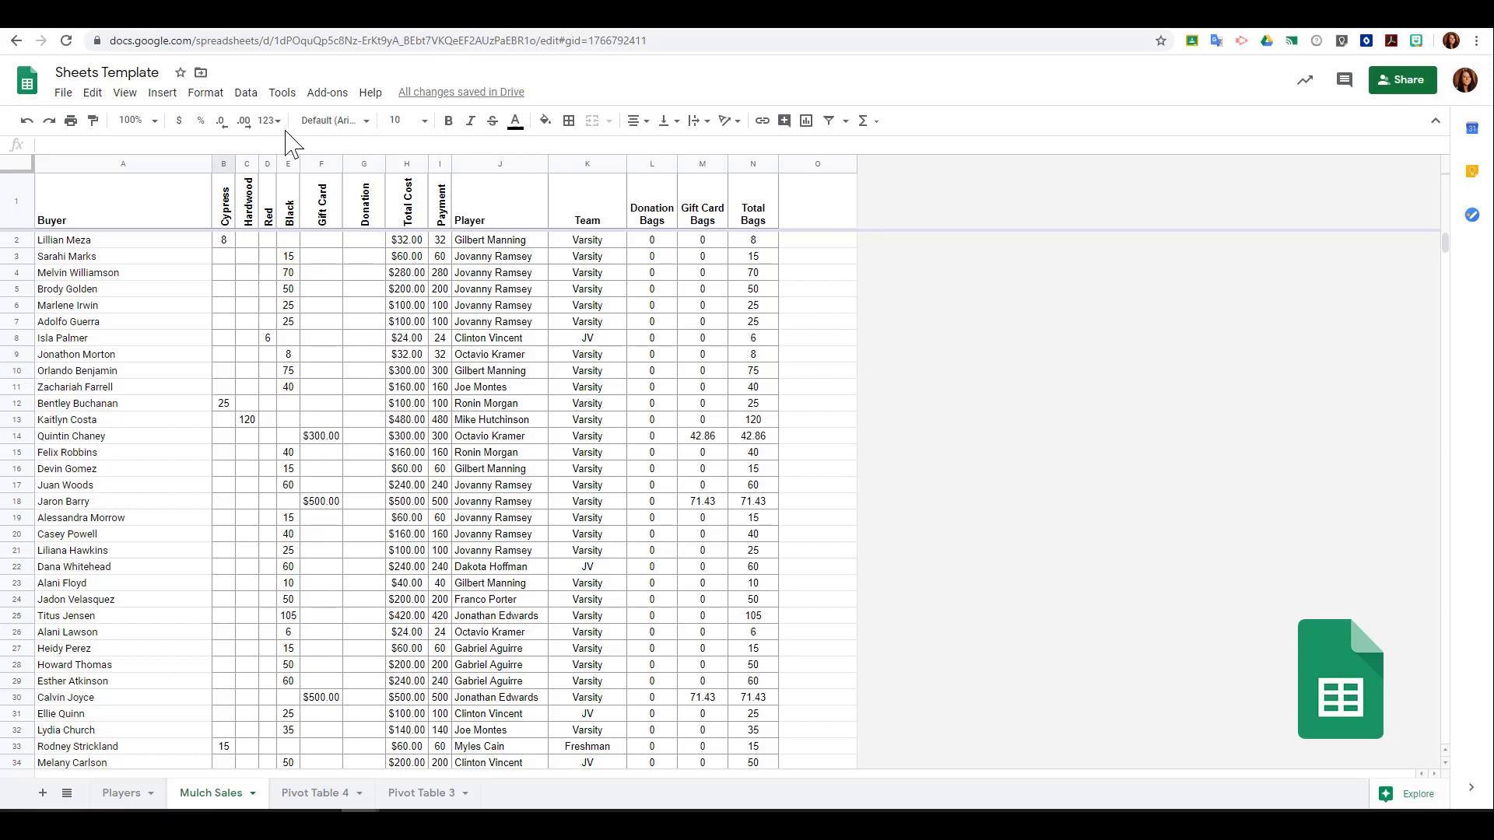
{"action": "left_click", "coordinate": [103, 95]}
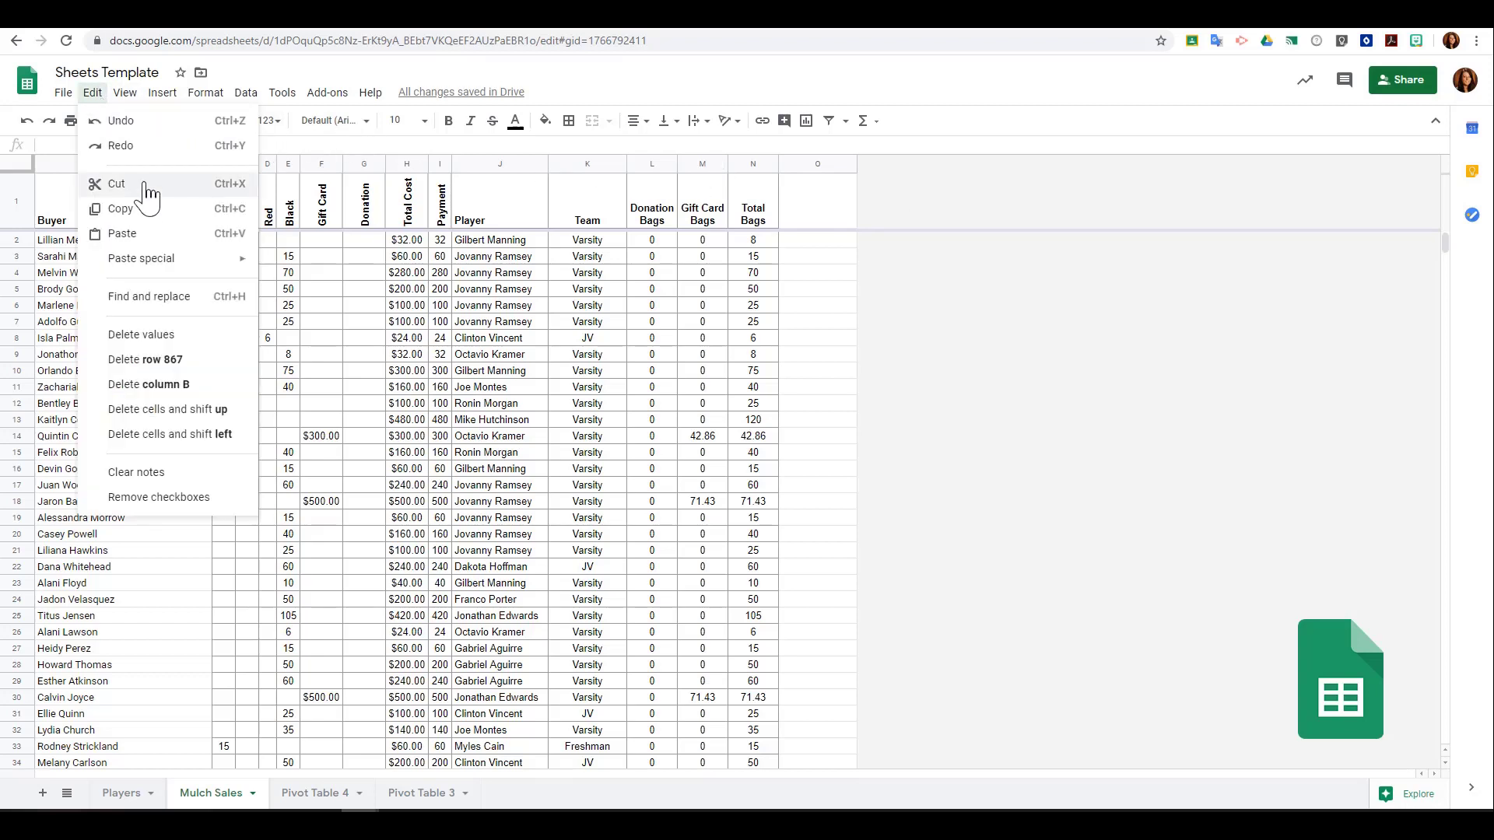
{"action": "left_click", "coordinate": [317, 268]}
Step: Copy the range B2:N22 and paste it below the last buyer, starting at cell B867
{"action": "left_click_drag", "start_coordinate": [223, 239], "coordinate": [753, 570]}
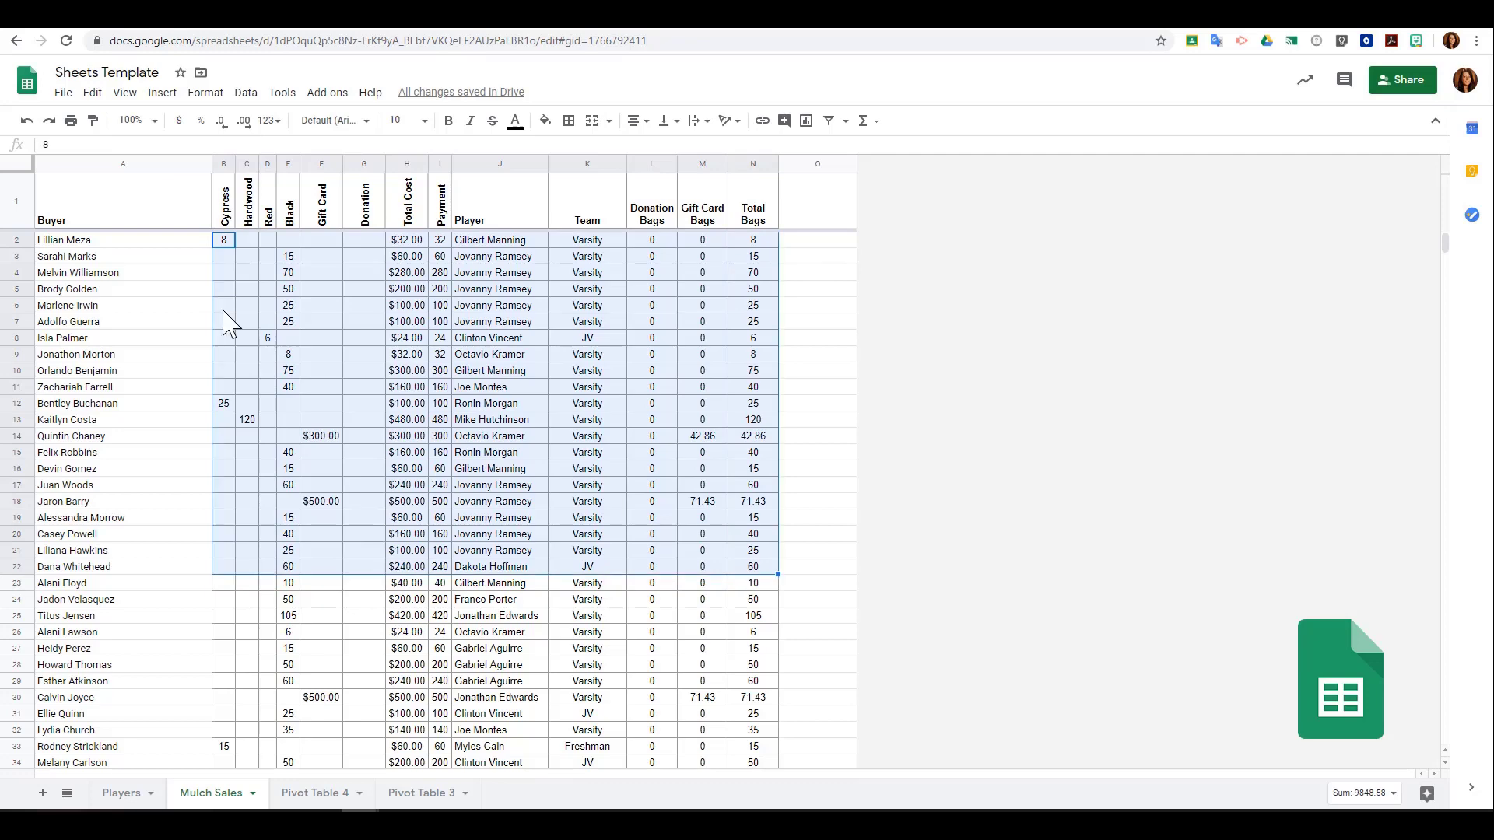
{"action": "left_click", "coordinate": [94, 94]}
{"action": "left_click", "coordinate": [140, 218]}
{"action": "left_click_drag", "start_coordinate": [1445, 244], "coordinate": [1445, 411]}
{"action": "scroll", "coordinate": [1401, 598], "scroll_direction": "down", "scroll_amount": 20}
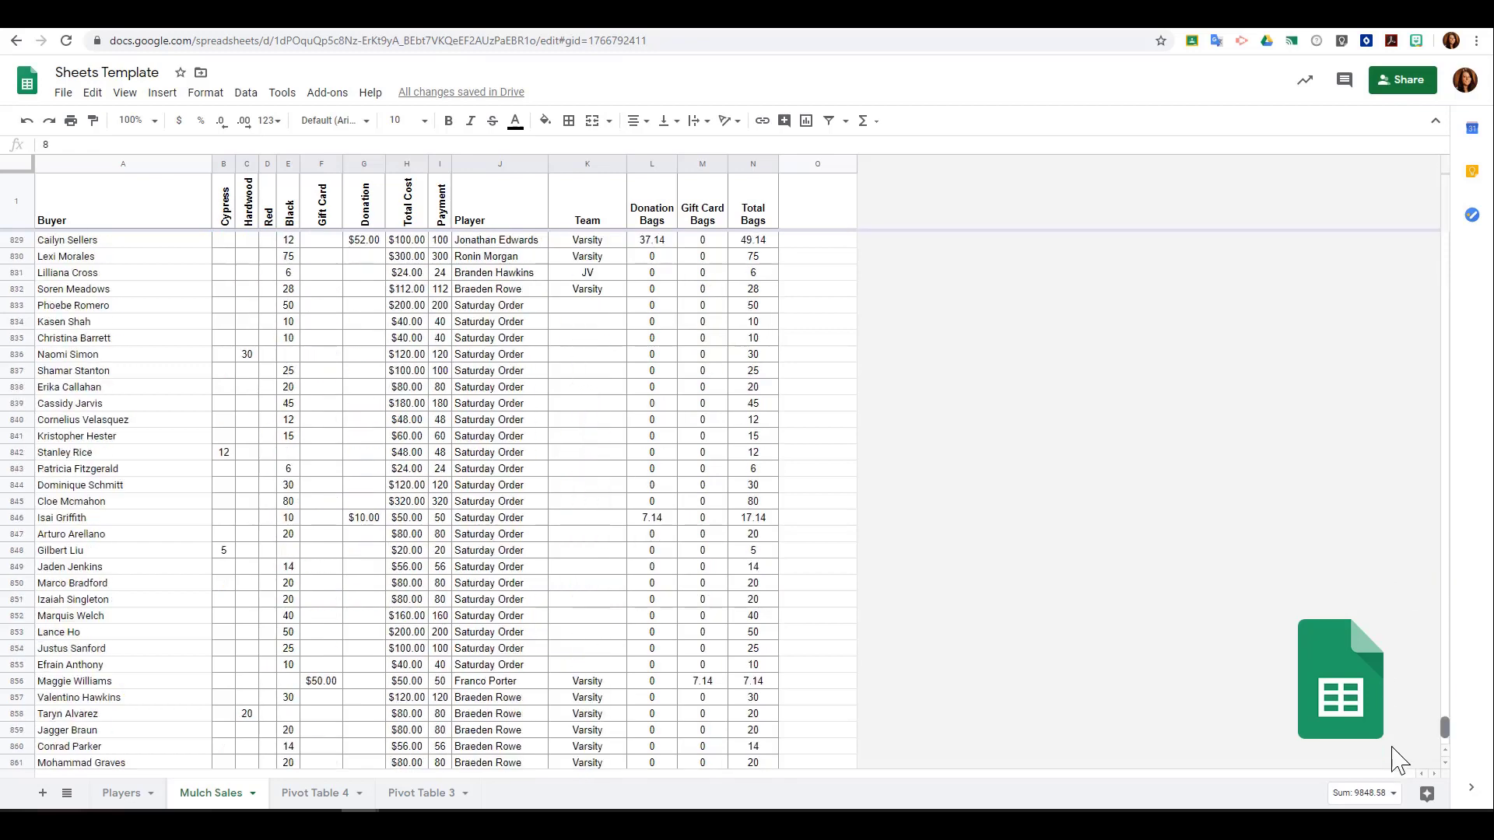
{"action": "left_click", "coordinate": [224, 714]}
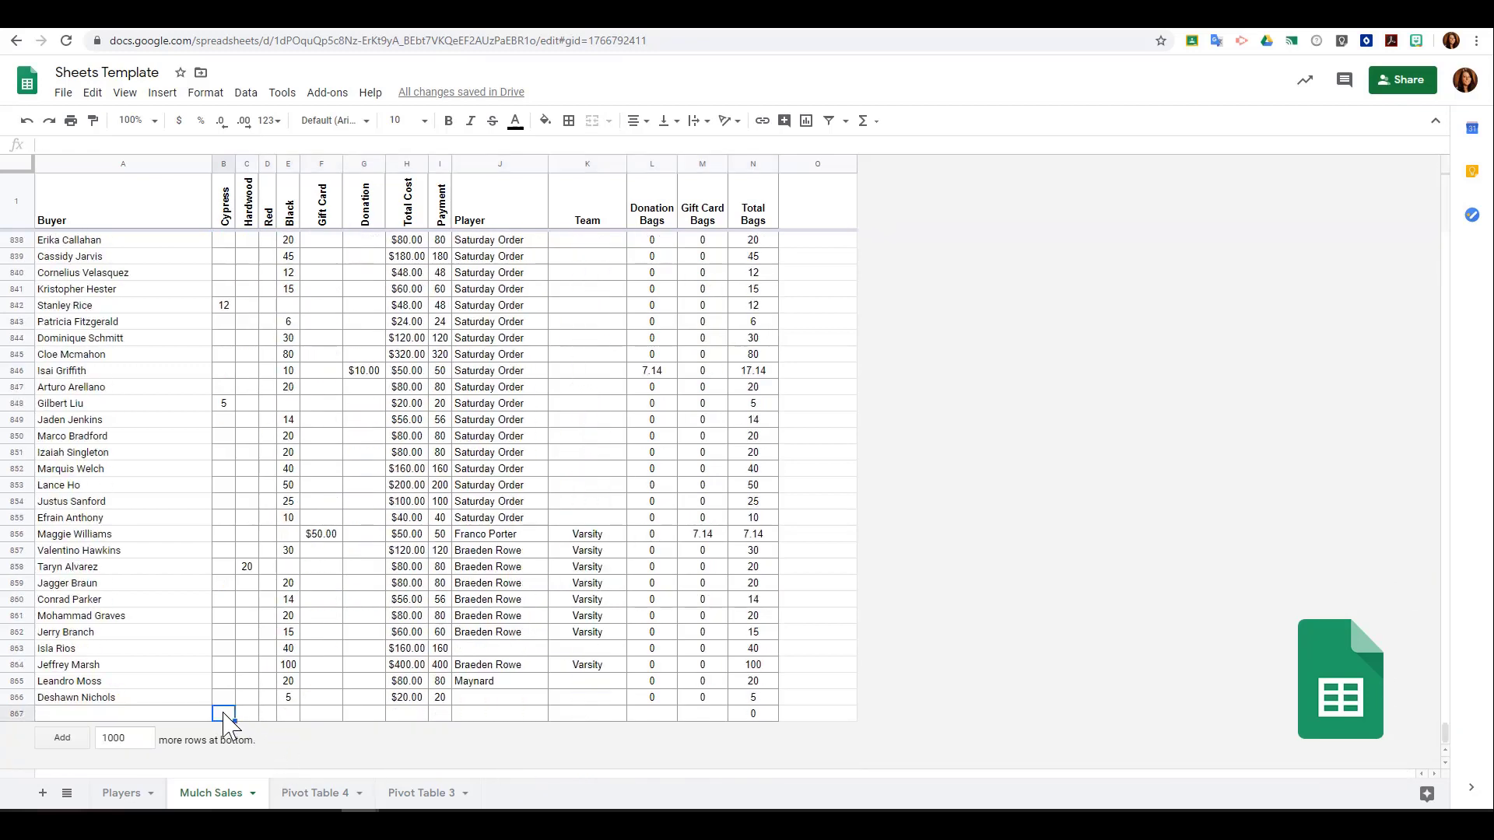
{"action": "left_click", "coordinate": [92, 94]}
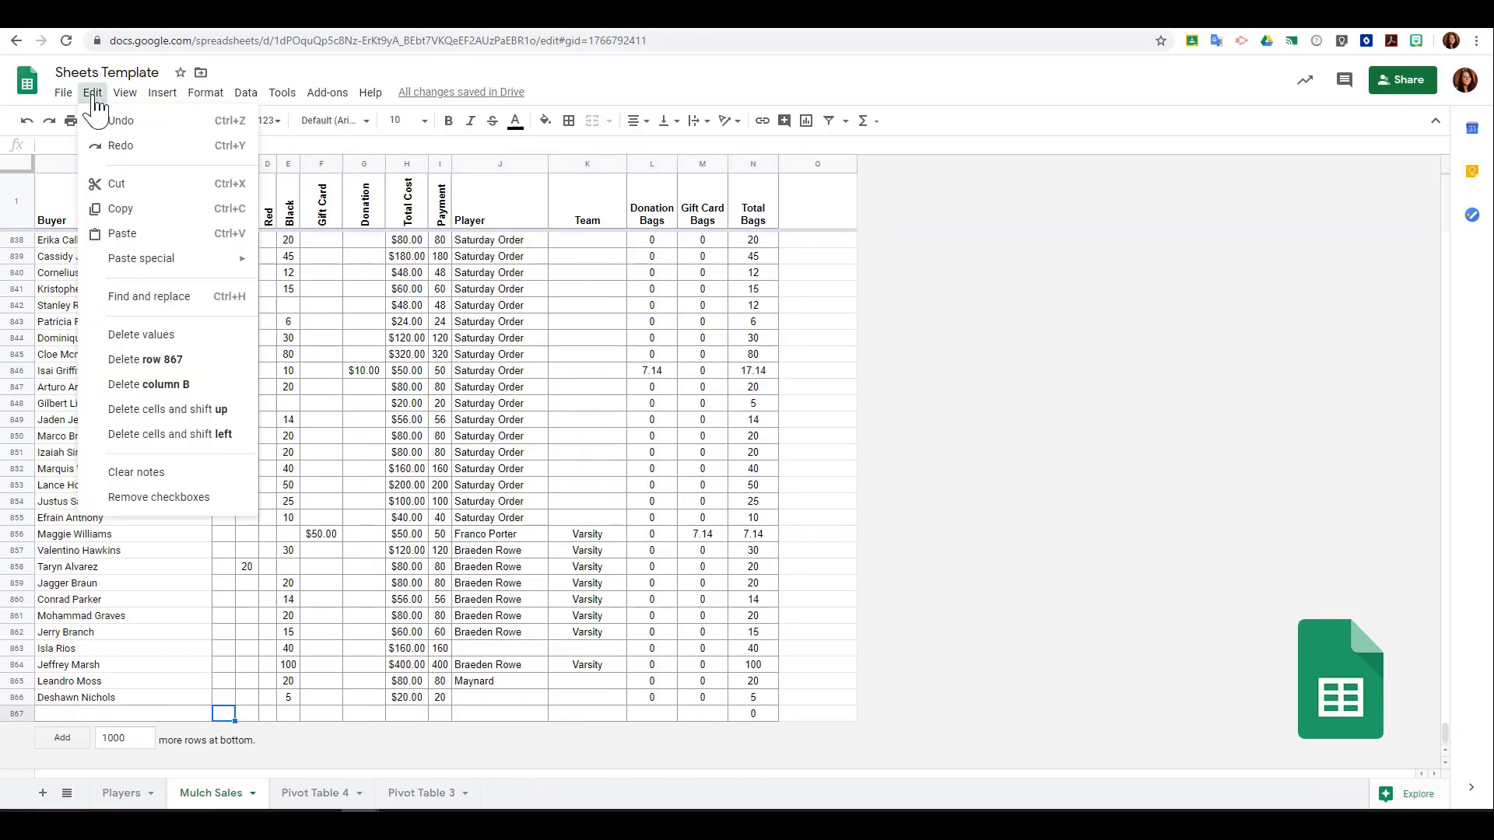
{"action": "left_click", "coordinate": [152, 235]}
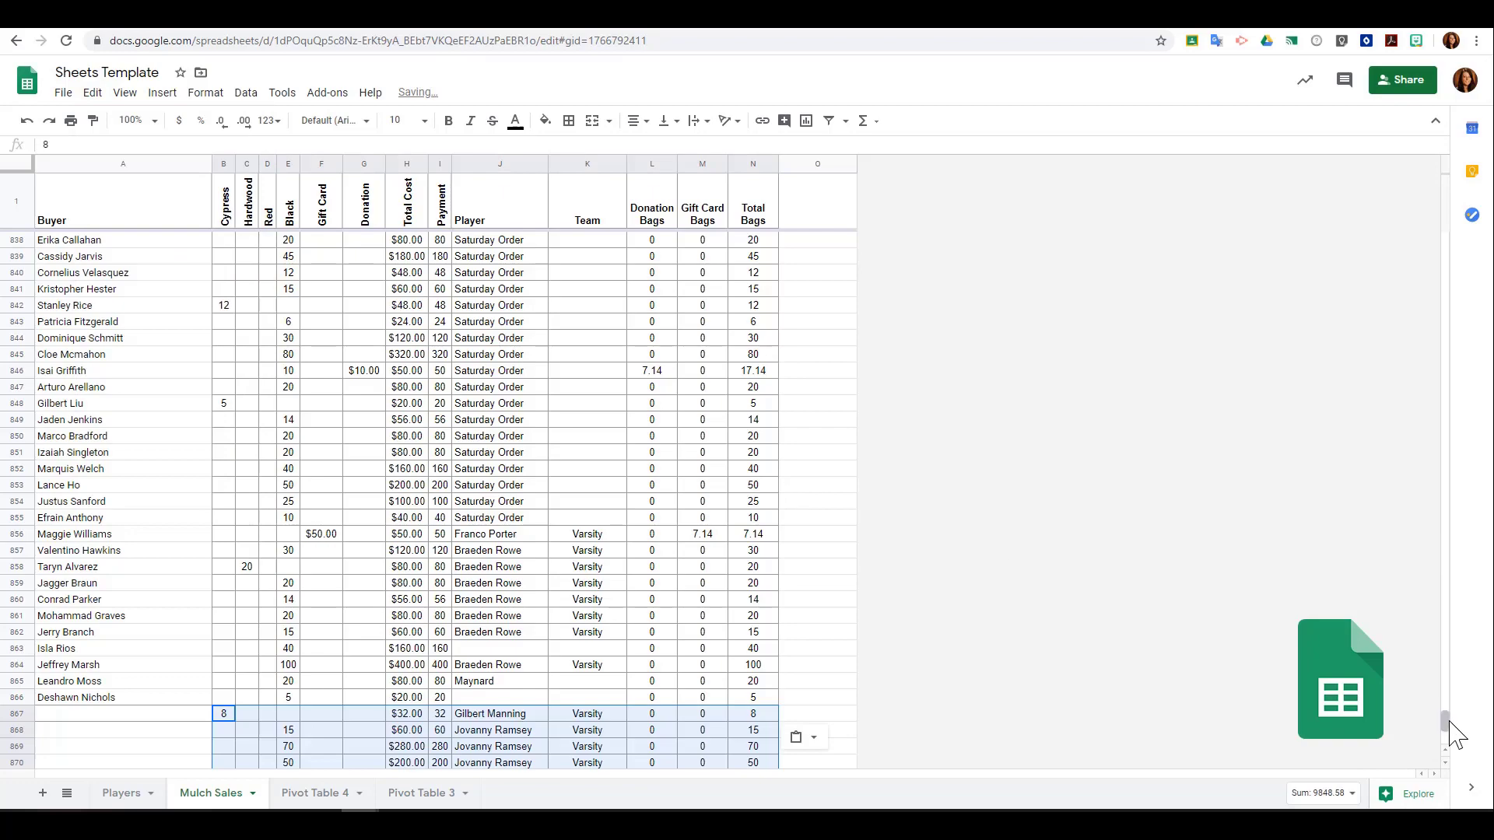
{"action": "left_click_drag", "start_coordinate": [1449, 731], "coordinate": [1482, 758]}
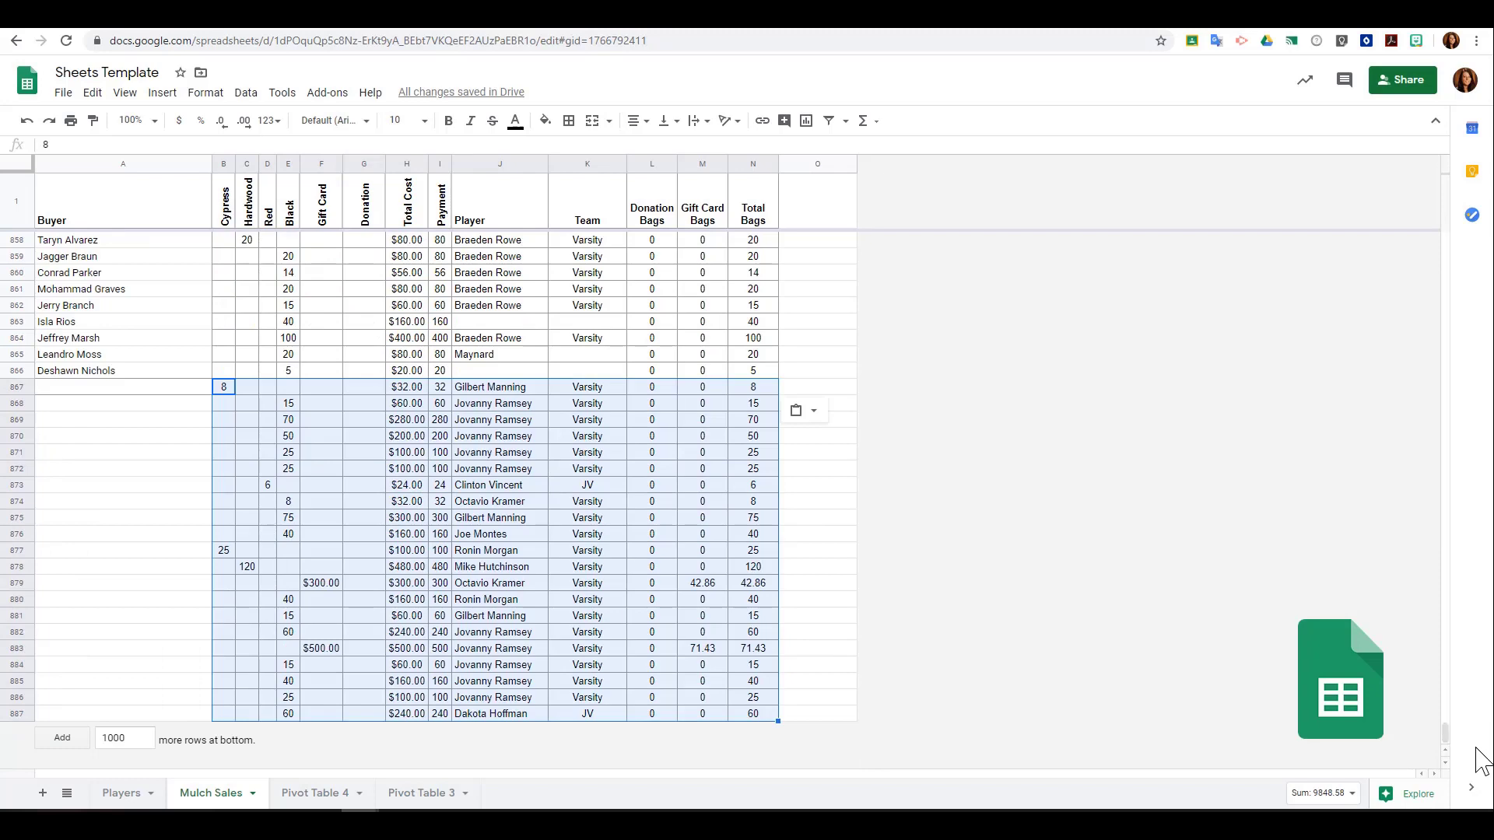
Step: Undo the paste of the copied range B2:N22
{"action": "key", "text": "ctrl+z"}
{"action": "left_click_drag", "start_coordinate": [1446, 740], "coordinate": [1483, 165]}
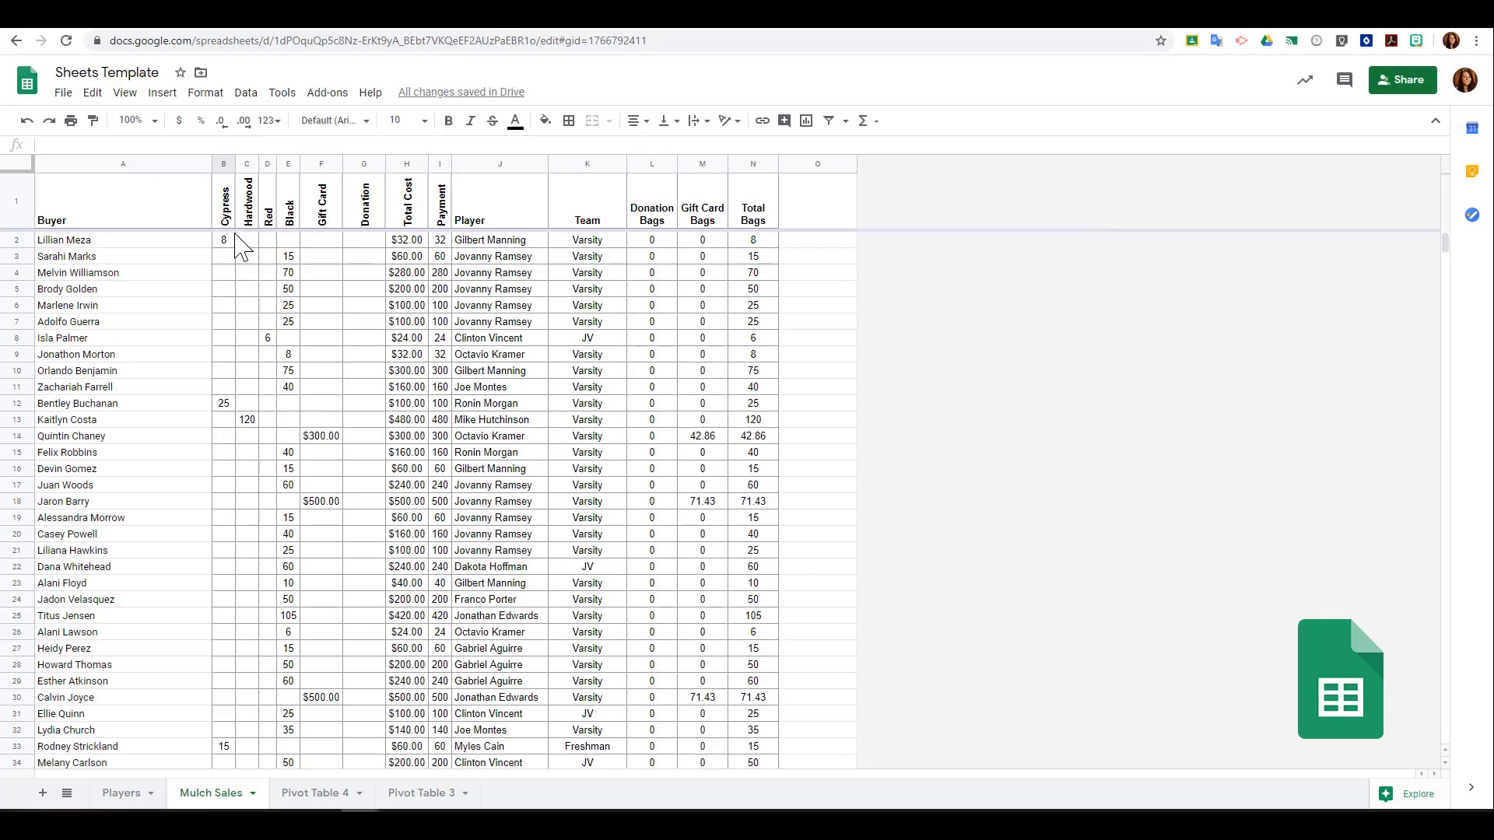
{"action": "mouse_move", "coordinate": [227, 241]}
{"action": "left_mouse_down"}
{"action": "mouse_move", "coordinate": [697, 482]}
{"action": "mouse_move", "coordinate": [747, 471]}
{"action": "left_mouse_up"}
{"action": "left_click", "coordinate": [92, 92]}
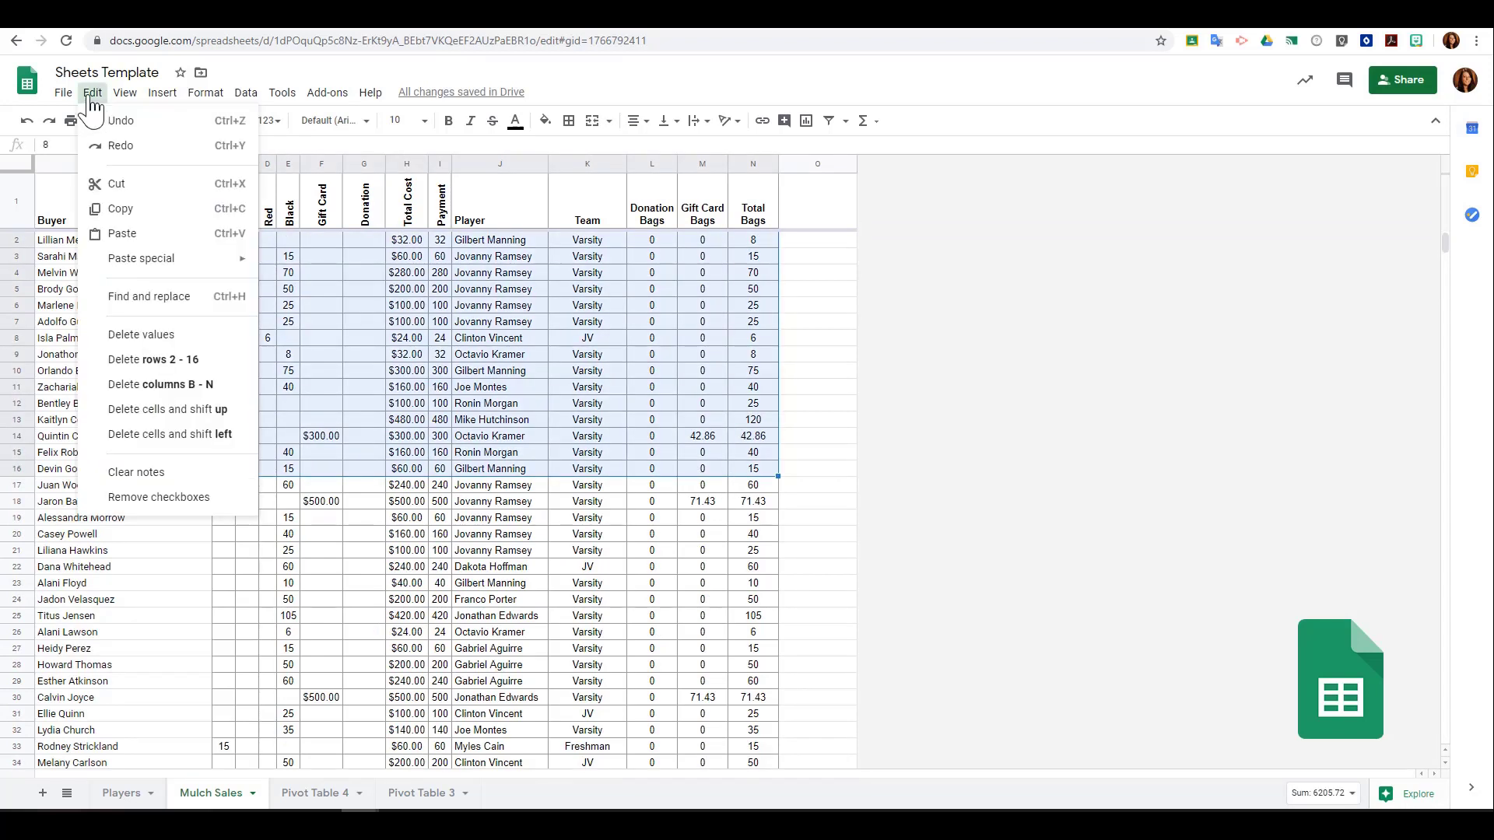
{"action": "left_click", "coordinate": [115, 186]}
{"action": "left_click", "coordinate": [817, 566]}
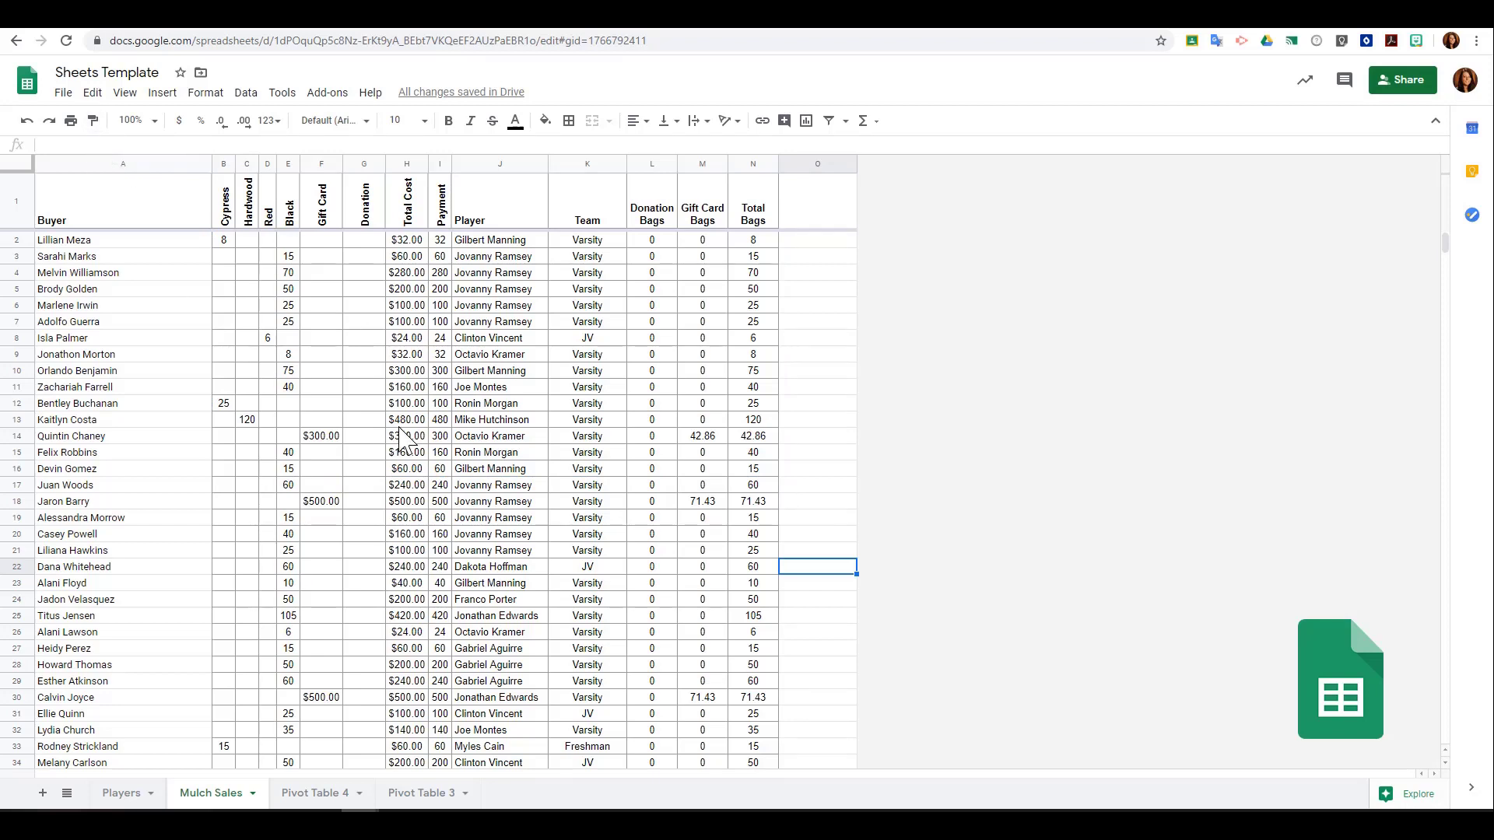
Step: Review the available Paste special options, such as values only, format only and formula only
{"action": "left_click", "coordinate": [93, 94]}
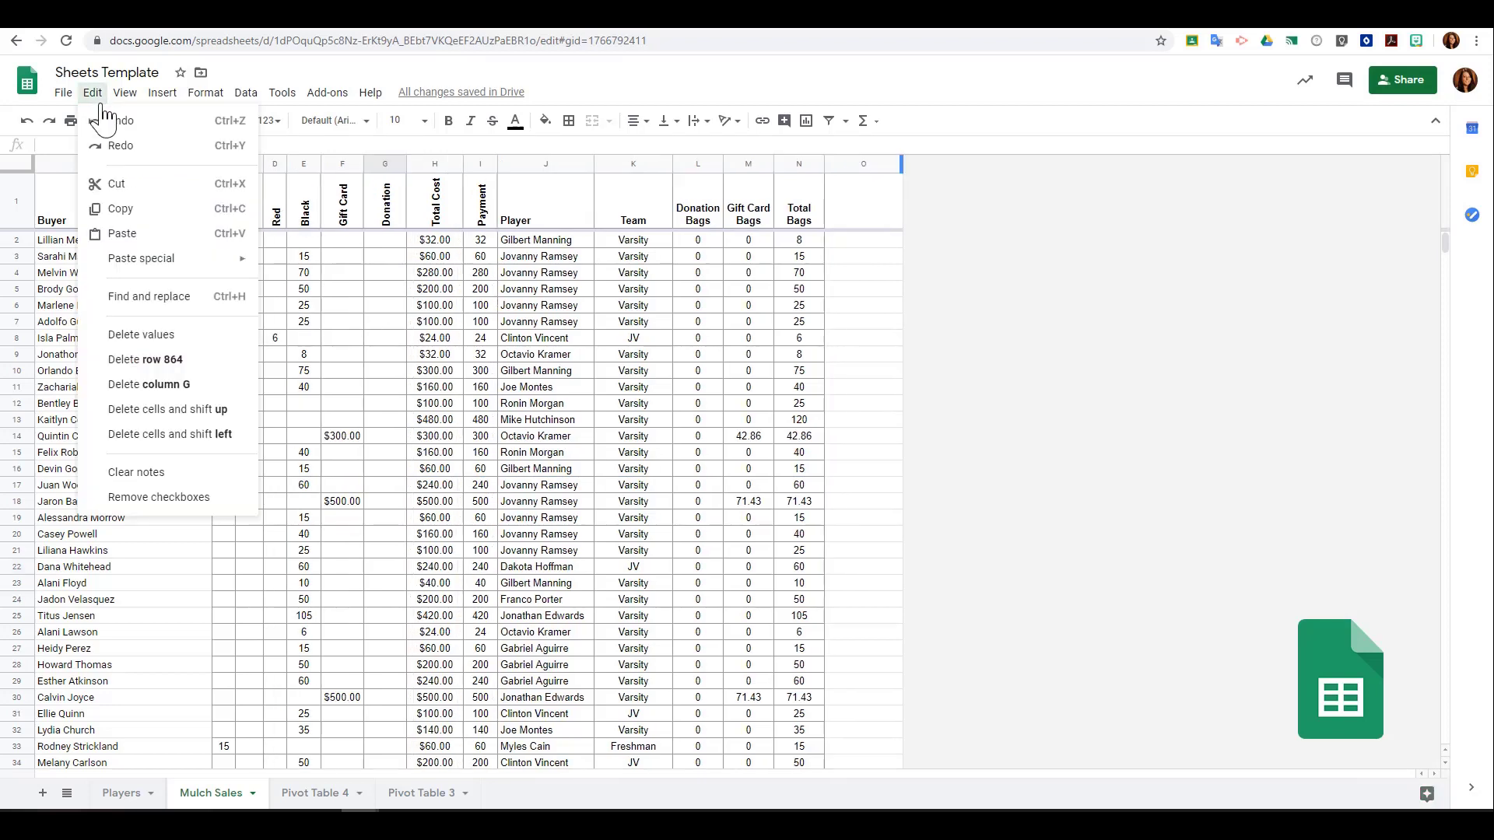
{"action": "mouse_move", "coordinate": [184, 270]}
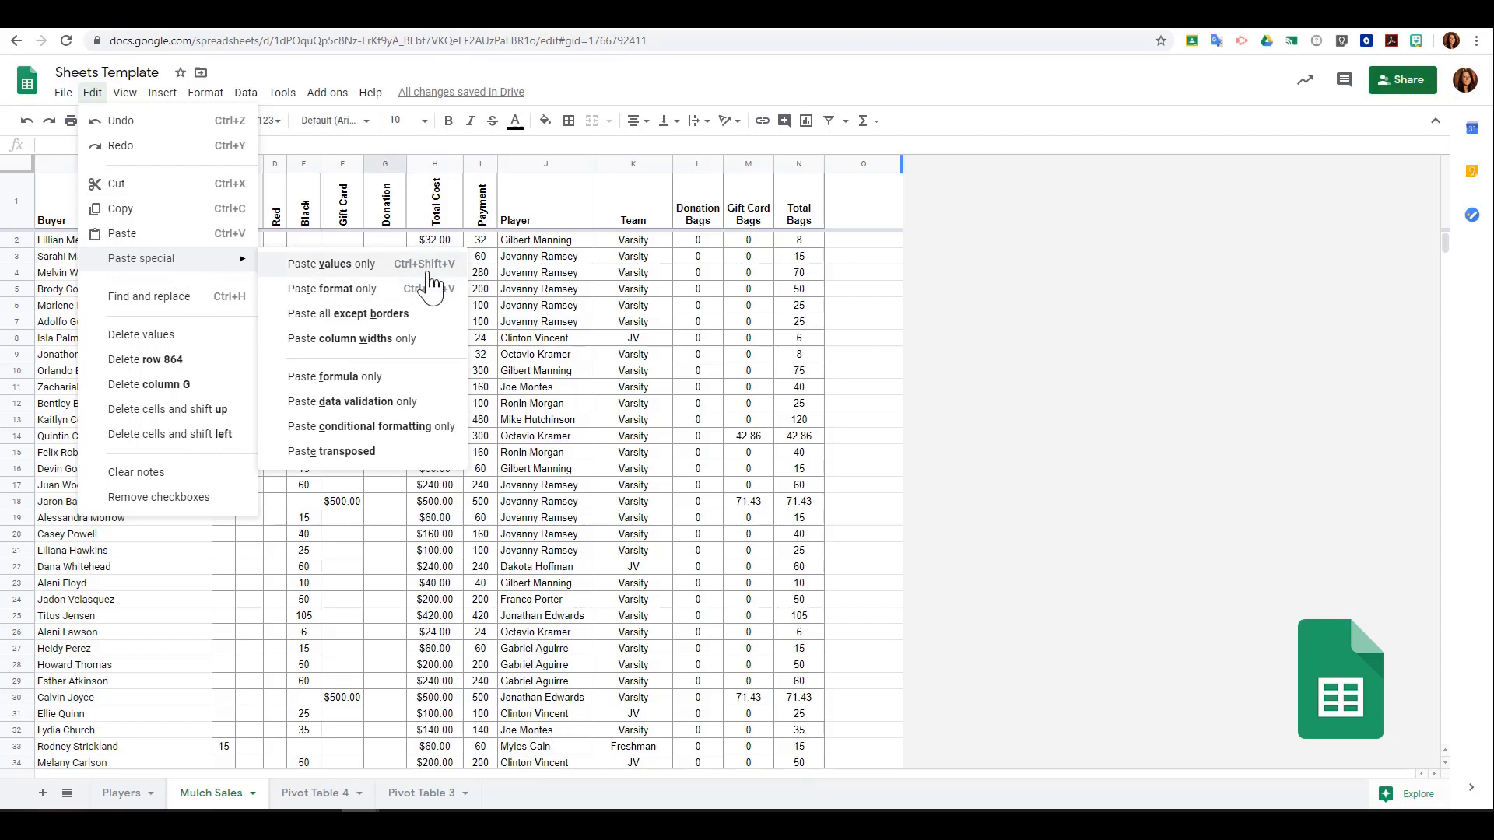
{"action": "left_click", "coordinate": [1101, 423]}
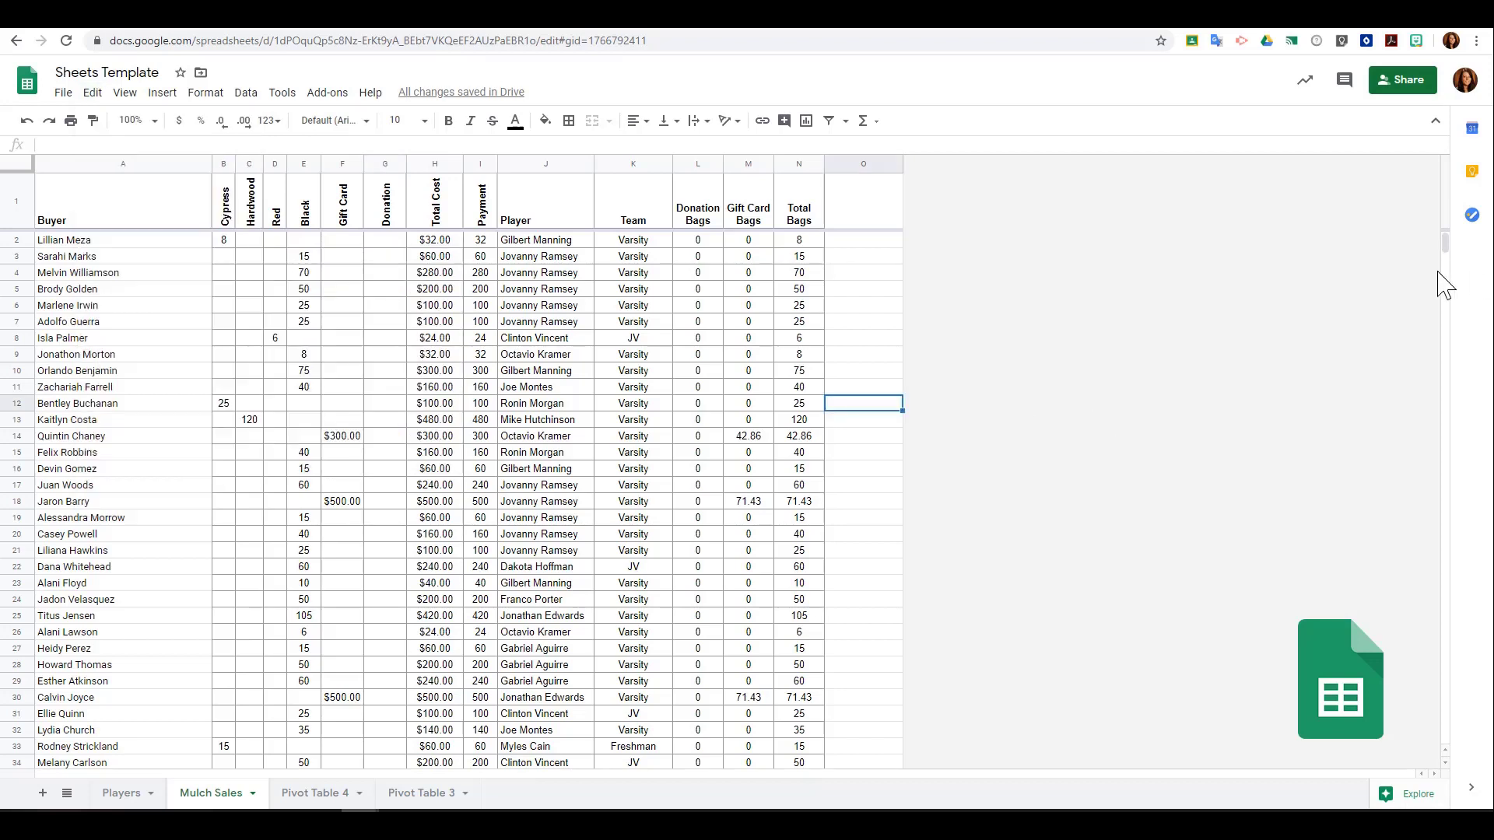
Step: Inspect the sum formulas for the Cypress and Hardwood columns in cells B867 and C867 of the totals row
{"action": "left_click_drag", "start_coordinate": [1454, 253], "coordinate": [1421, 787]}
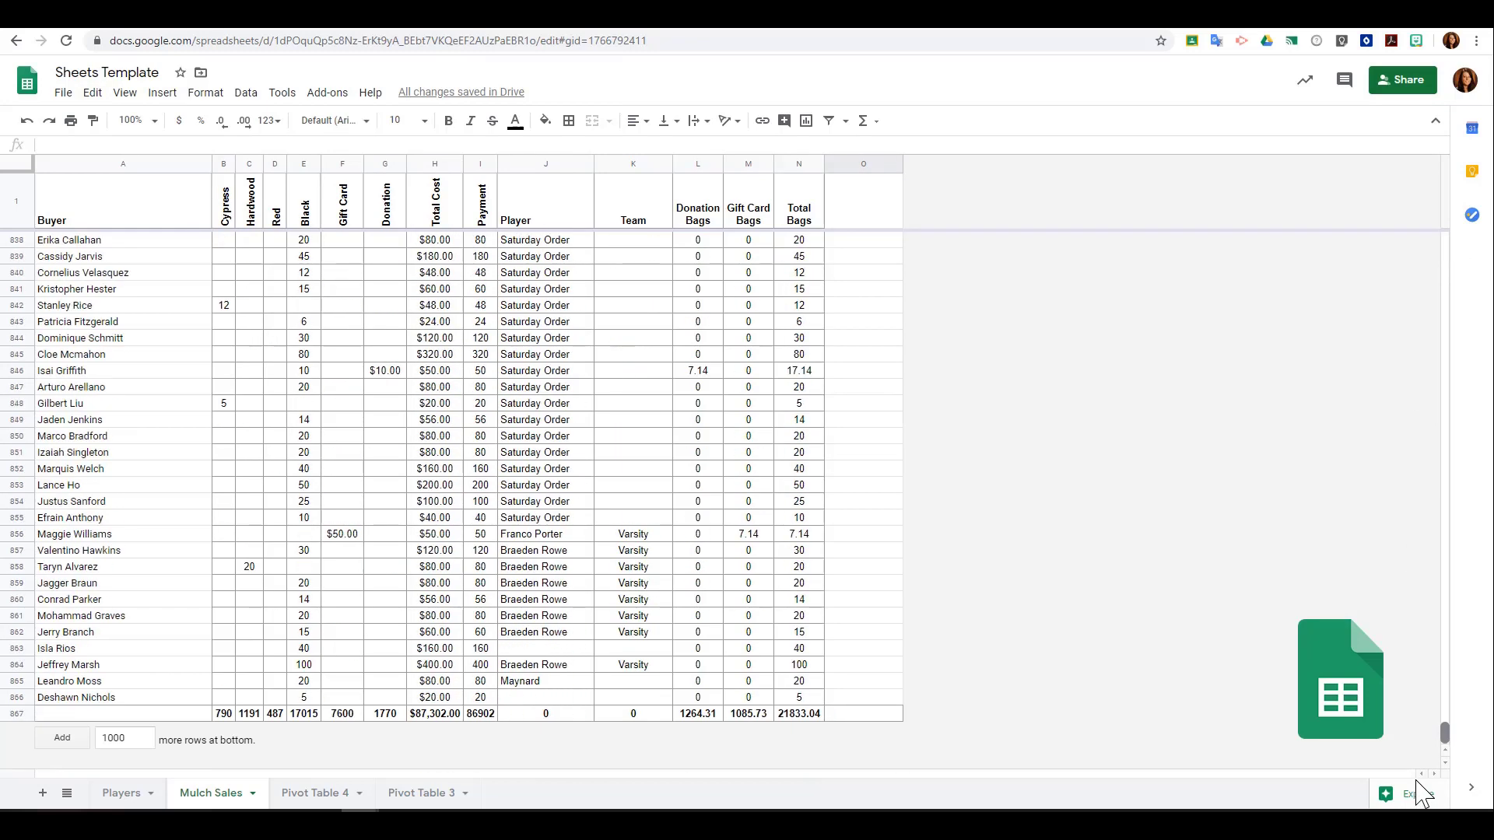
{"action": "left_click", "coordinate": [224, 715]}
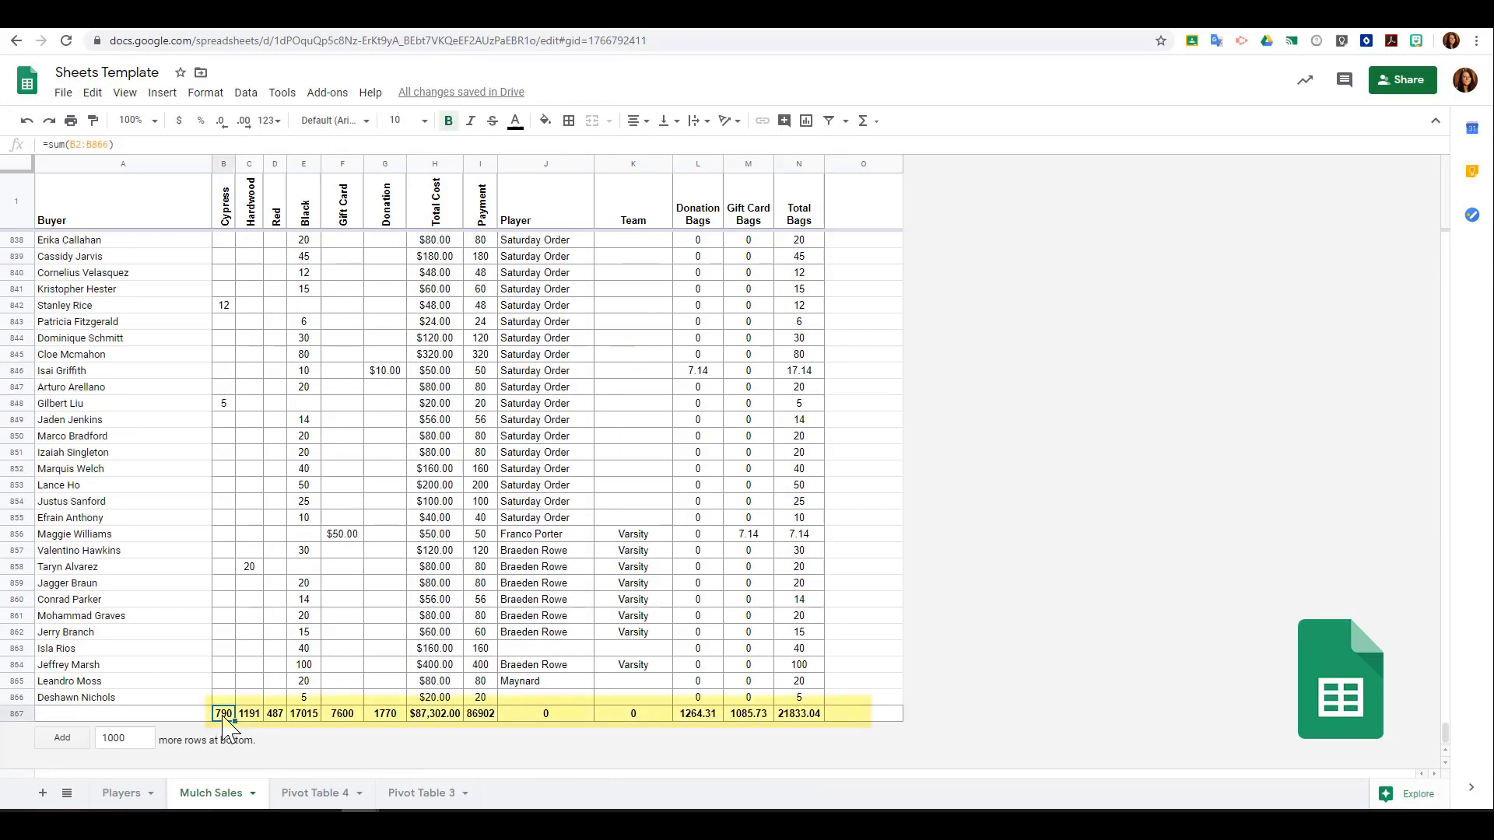
{"action": "left_click", "coordinate": [253, 716]}
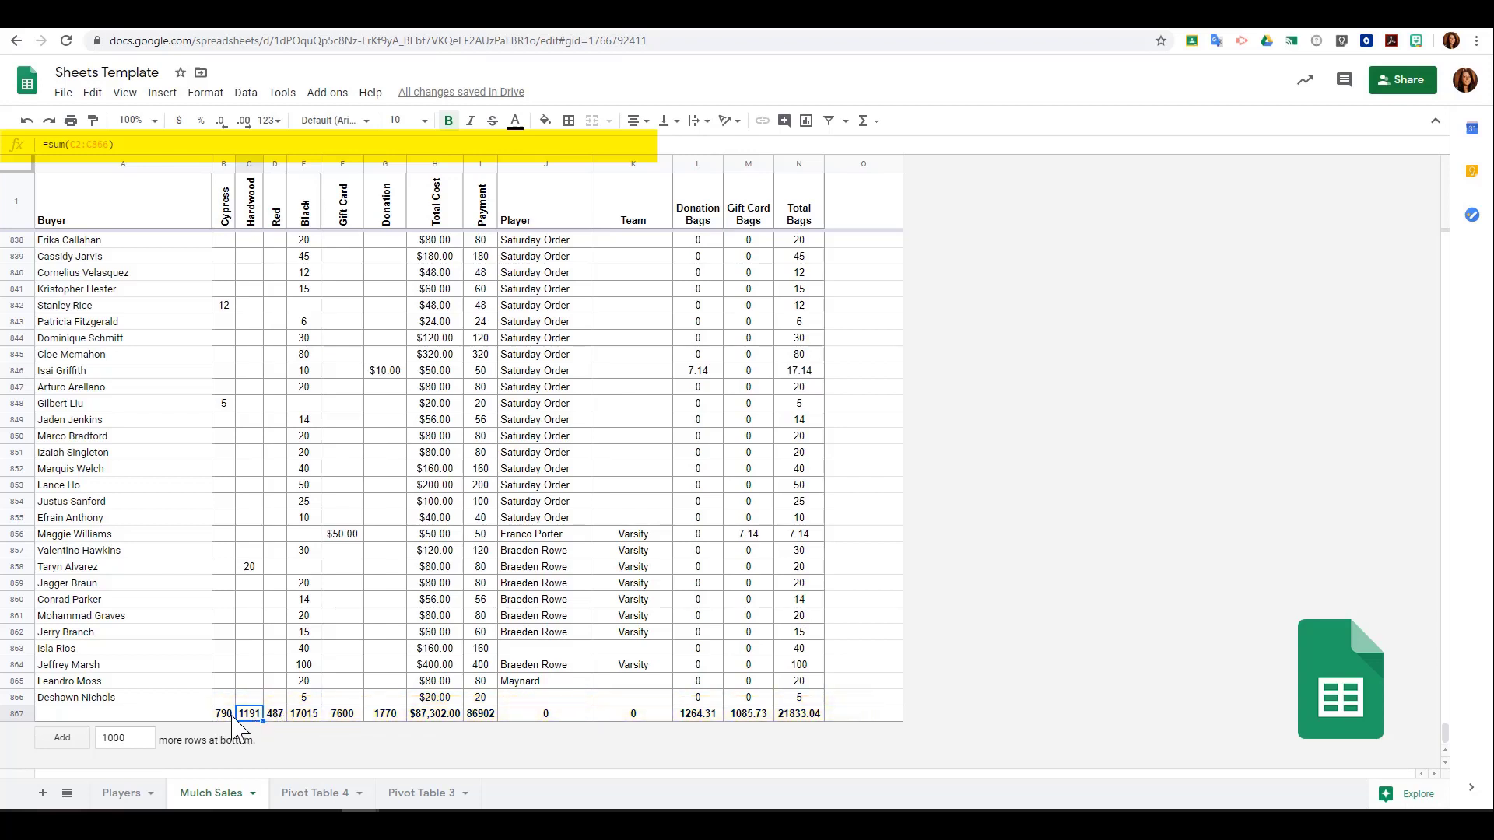
Step: Insert one blank row below totals row 867 and copy the totals in B867:N867
{"action": "right_click", "coordinate": [17, 714]}
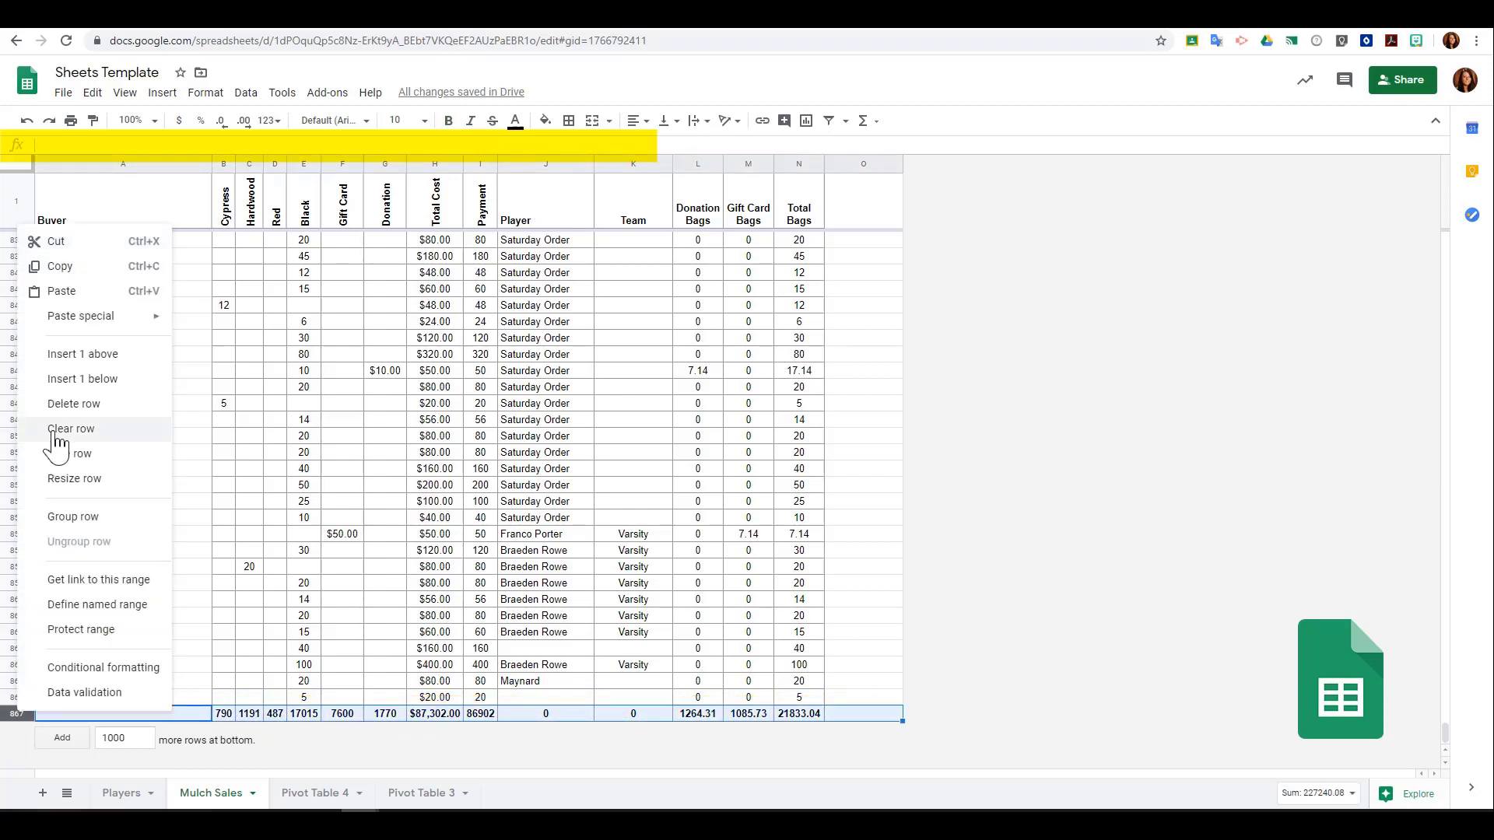
{"action": "left_click", "coordinate": [85, 379]}
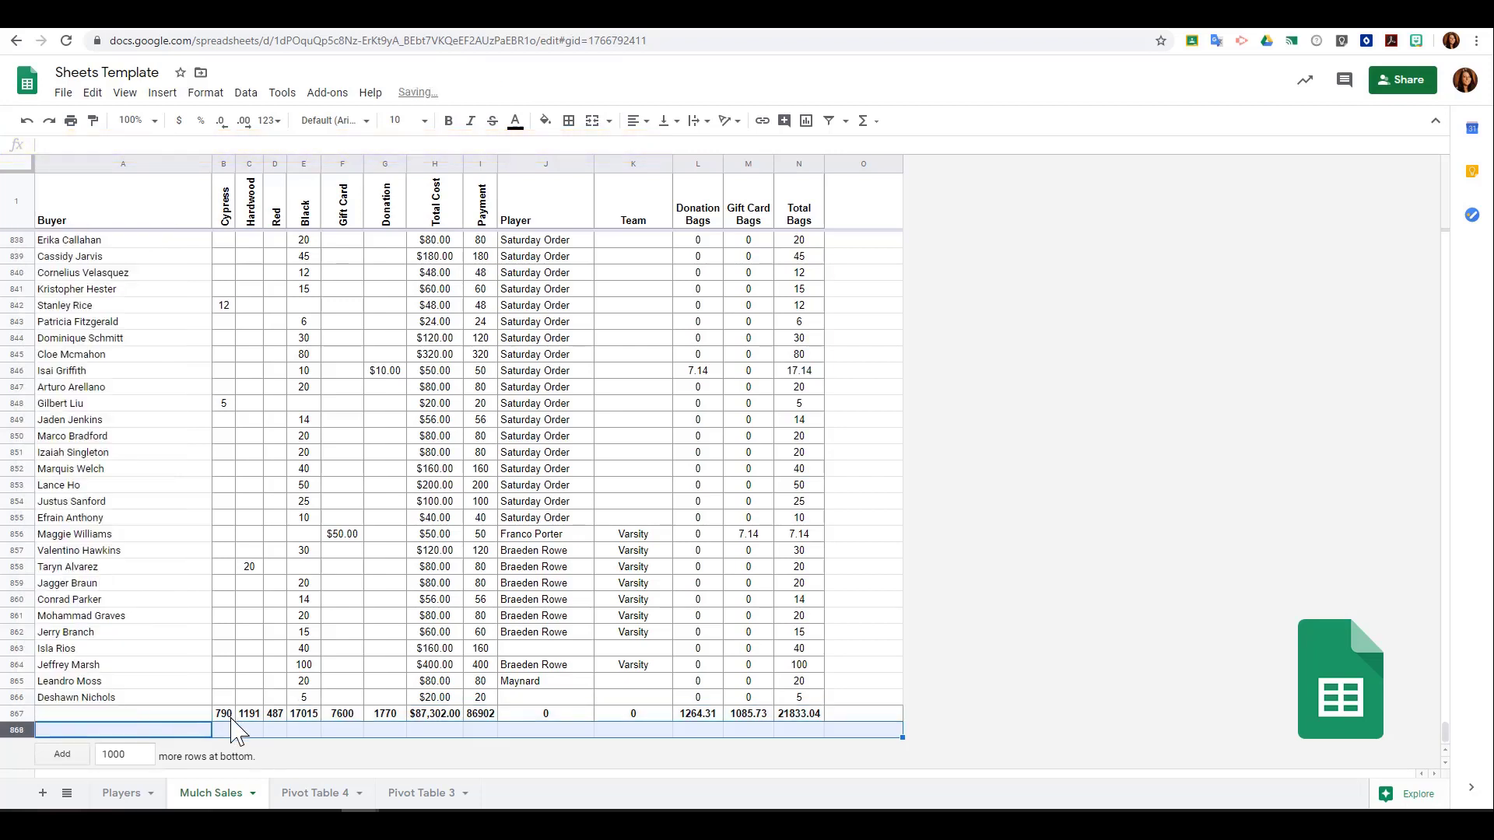
{"action": "left_click_drag", "start_coordinate": [232, 716], "coordinate": [791, 718]}
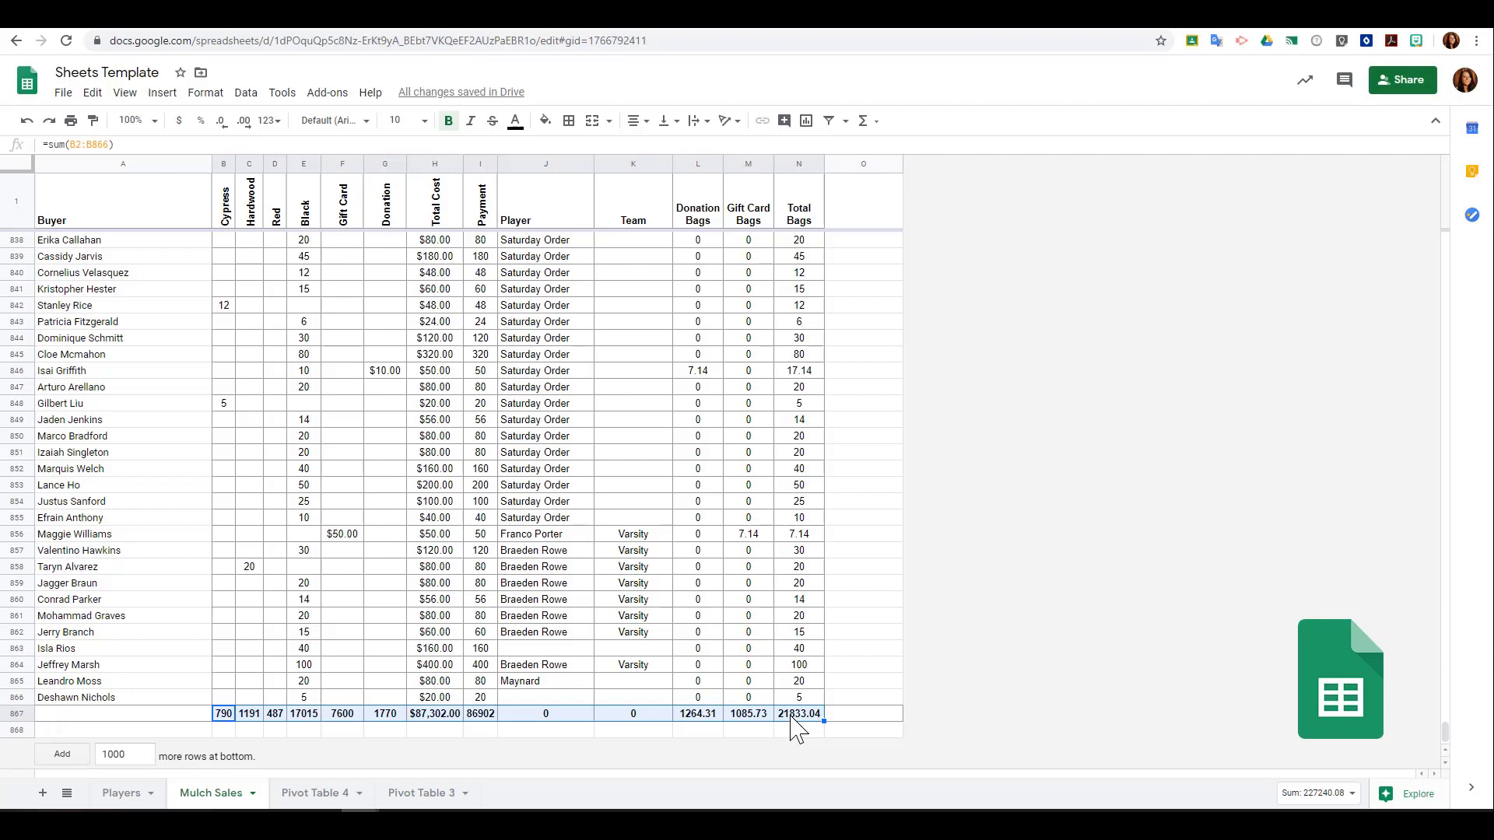
{"action": "left_click", "coordinate": [93, 92]}
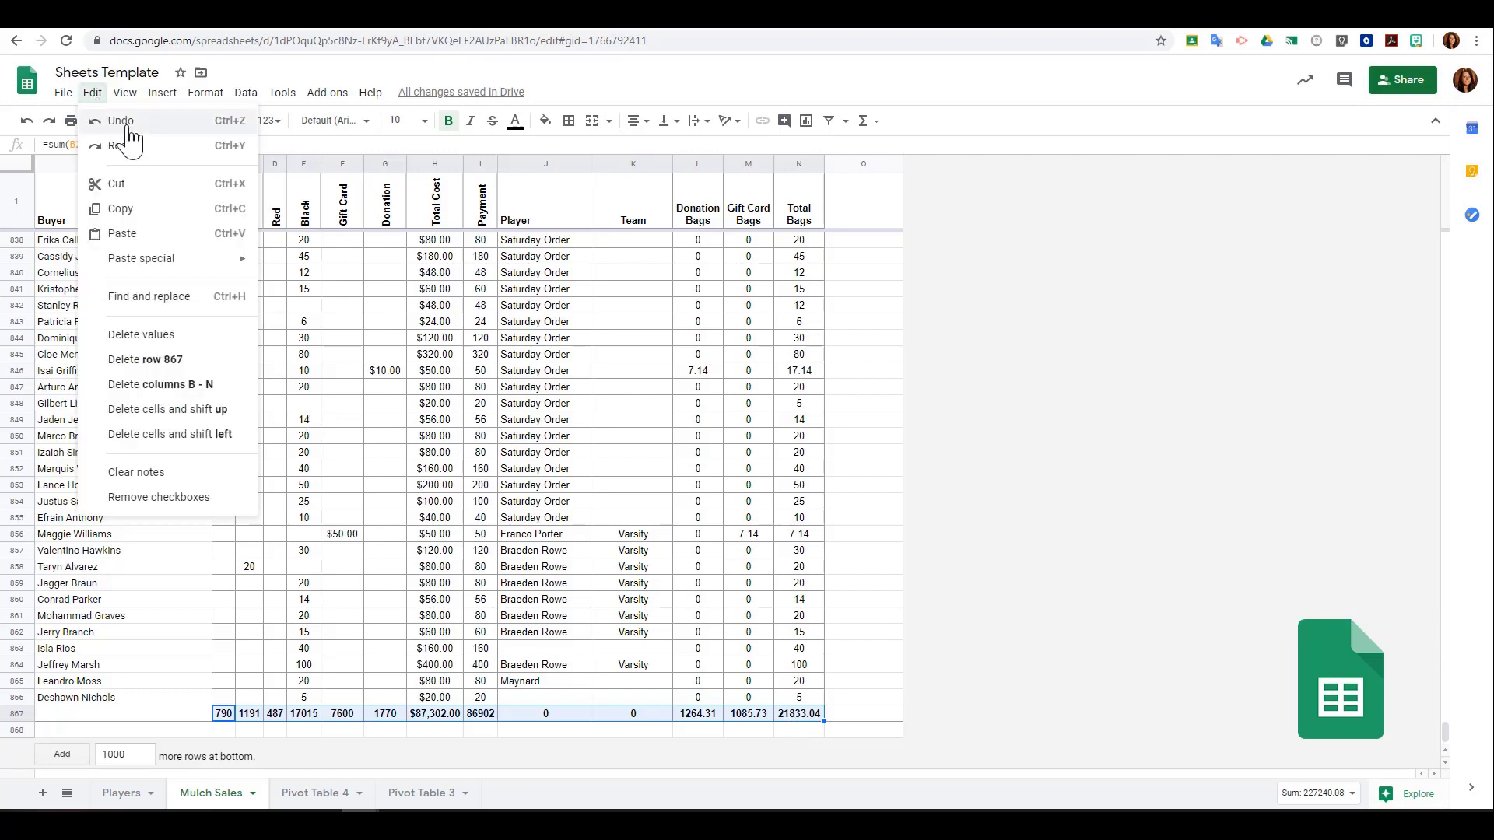
{"action": "left_click", "coordinate": [141, 212]}
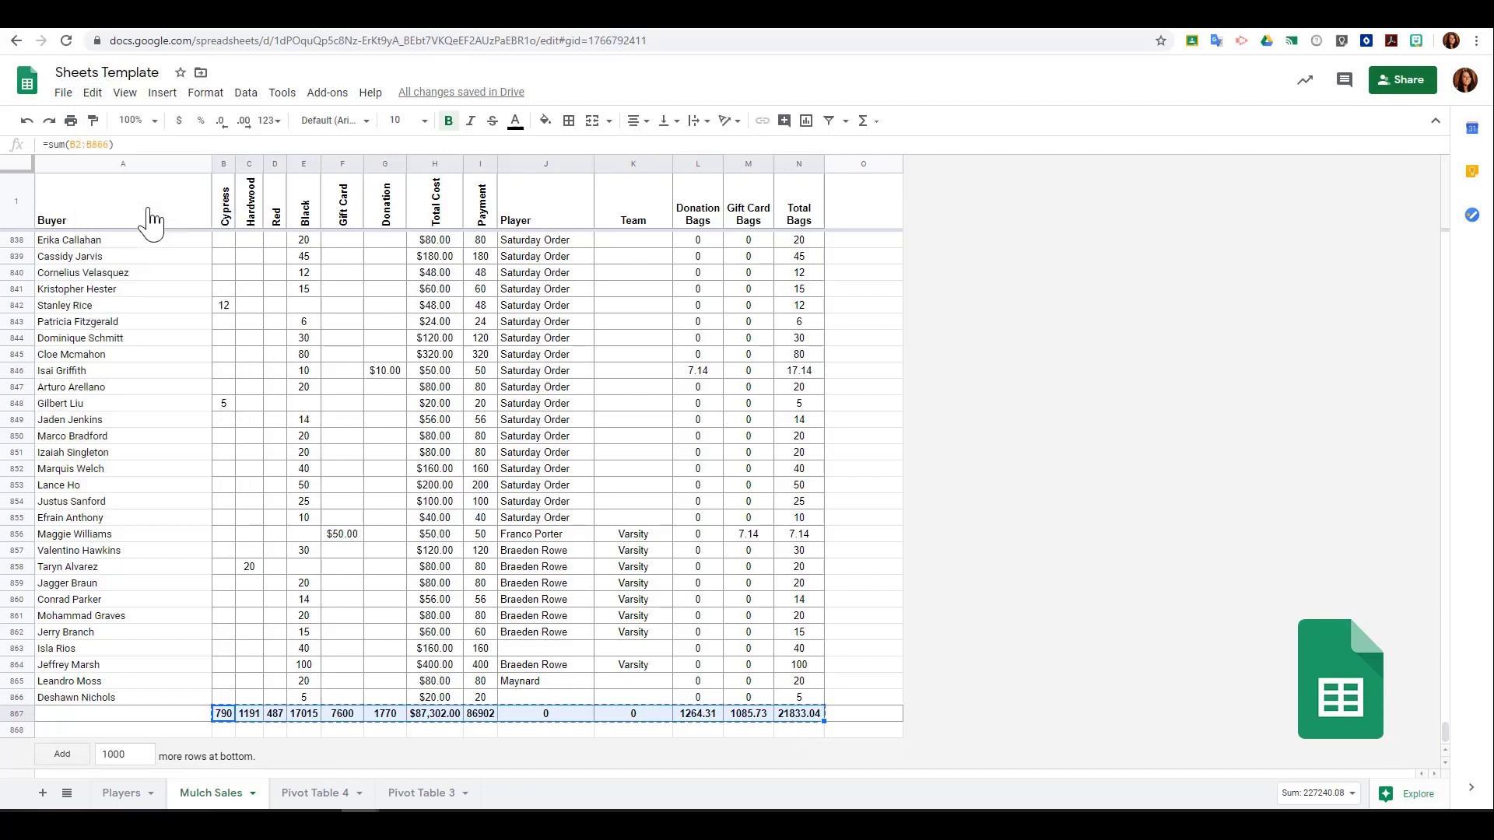
Step: Paste only the values of the copied totals into the blank row, starting at cell B868
{"action": "left_click", "coordinate": [224, 730]}
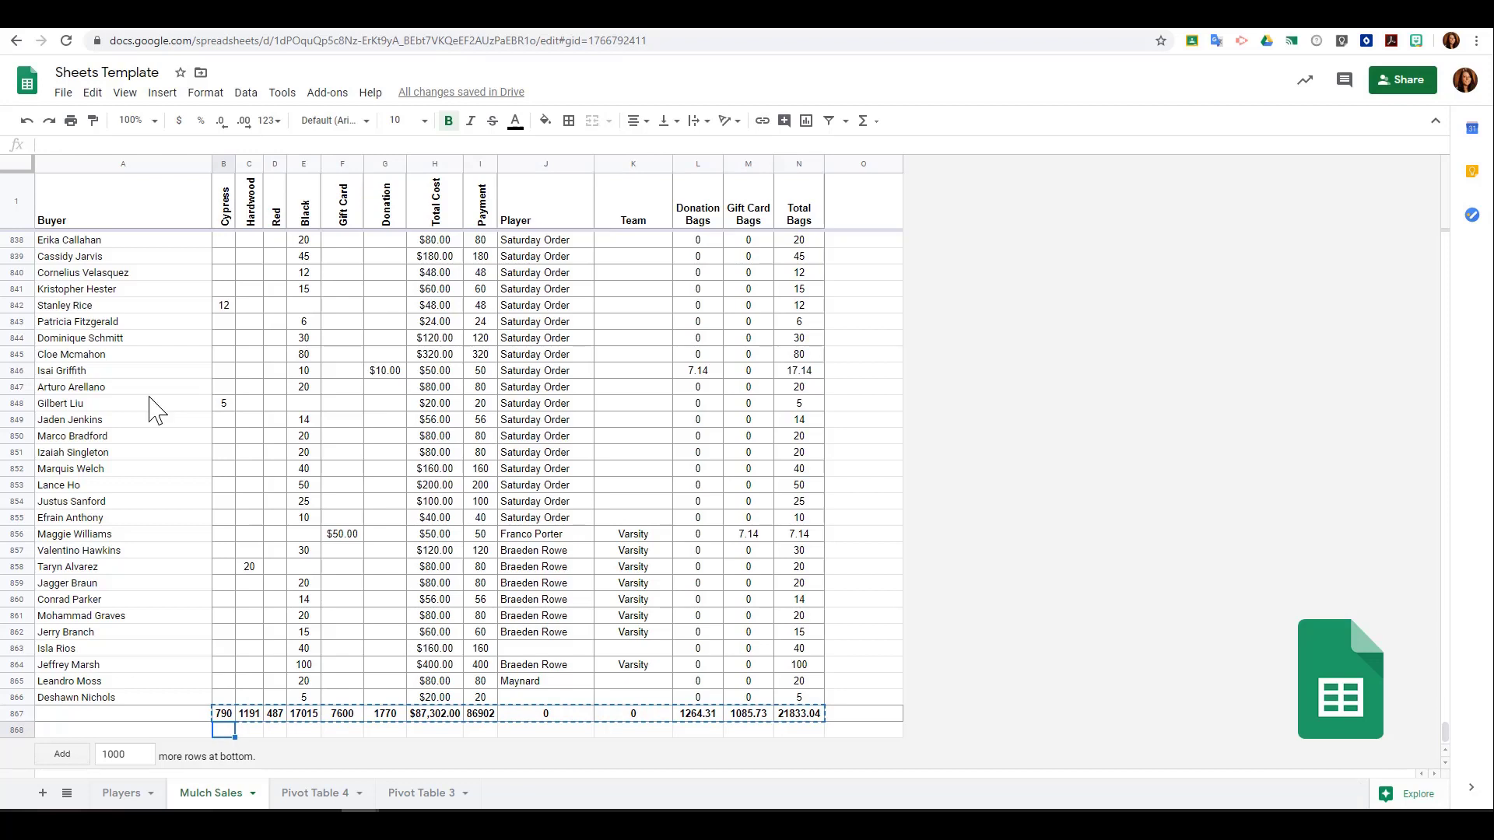
{"action": "left_click", "coordinate": [93, 93]}
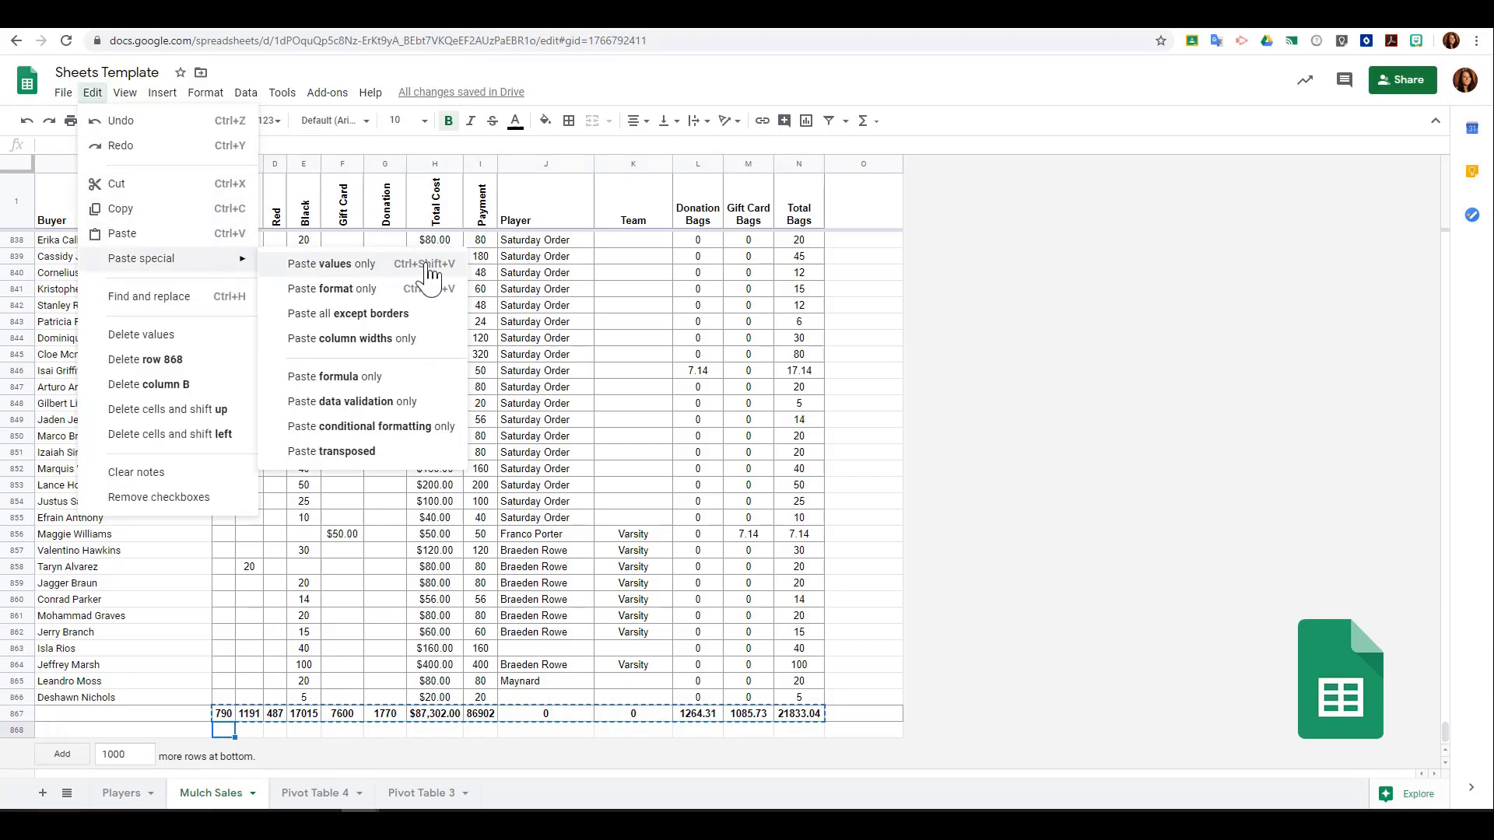
{"action": "left_click", "coordinate": [428, 268]}
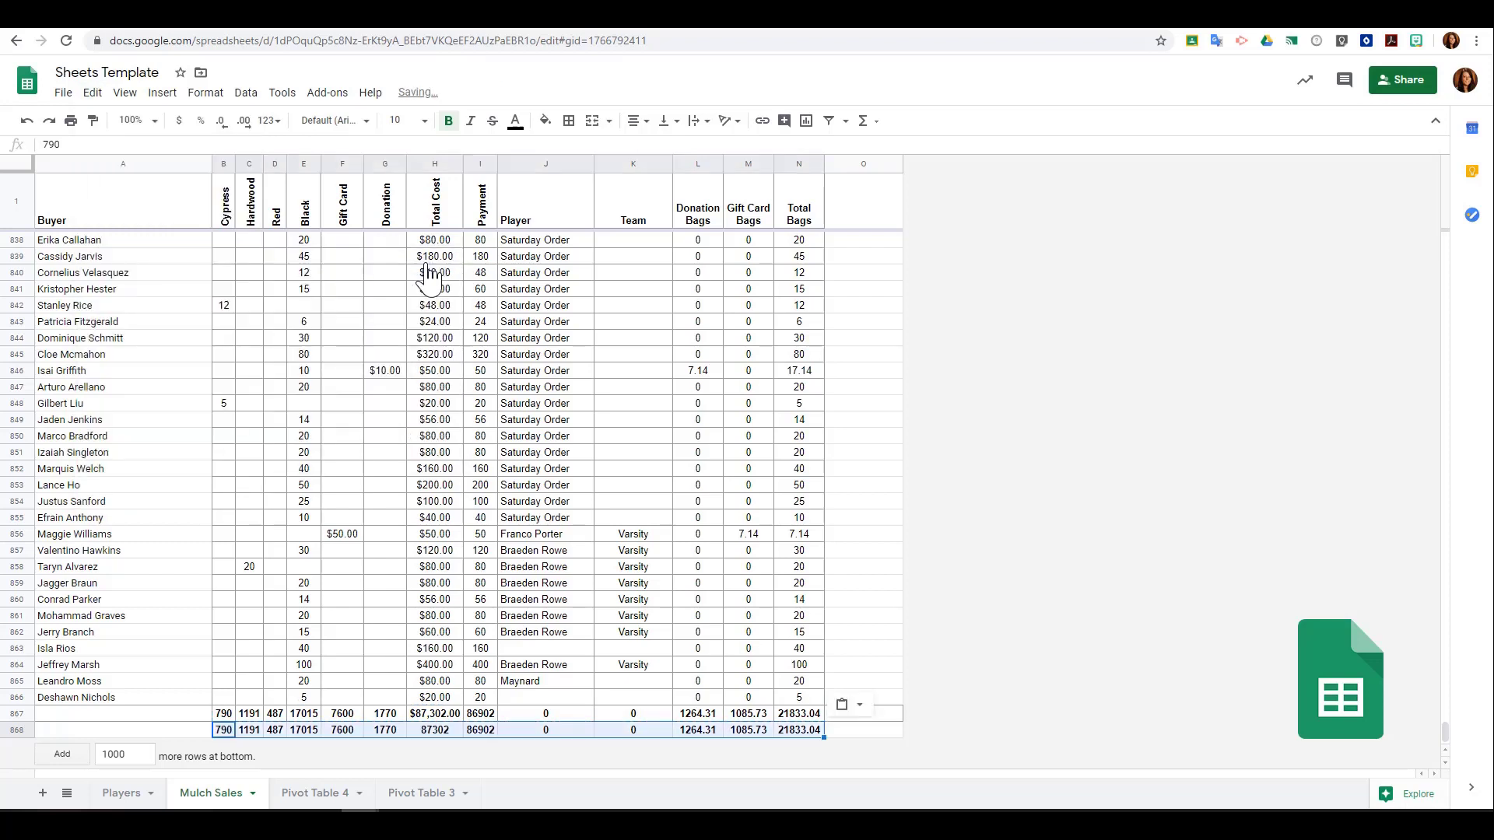
Step: Inspect the pasted contents of B868, C868 and D868, and compare D868 with the original formula in D867
{"action": "left_click", "coordinate": [225, 731]}
{"action": "left_click", "coordinate": [253, 733]}
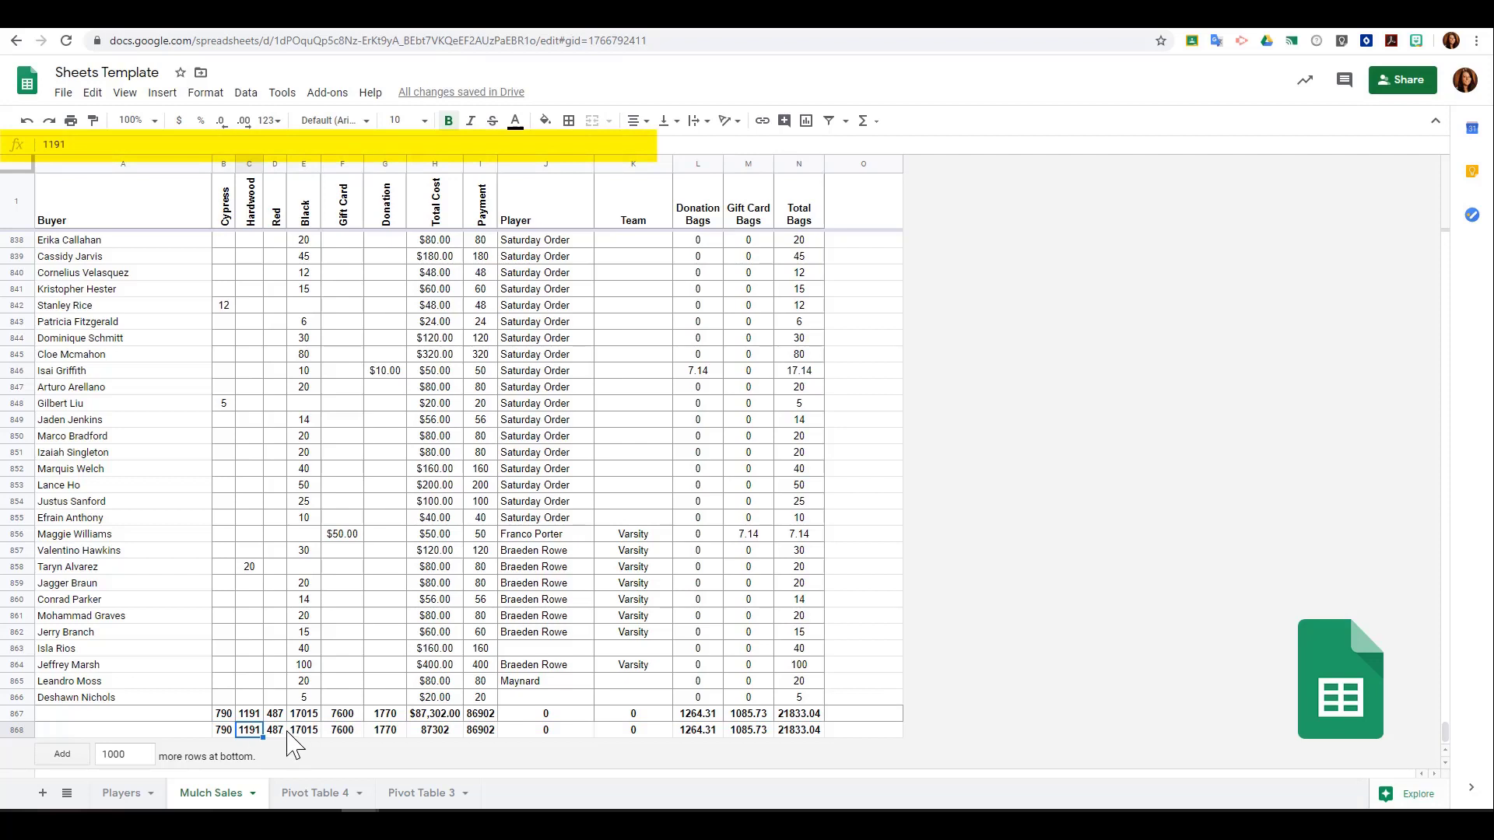
{"action": "left_click", "coordinate": [282, 733]}
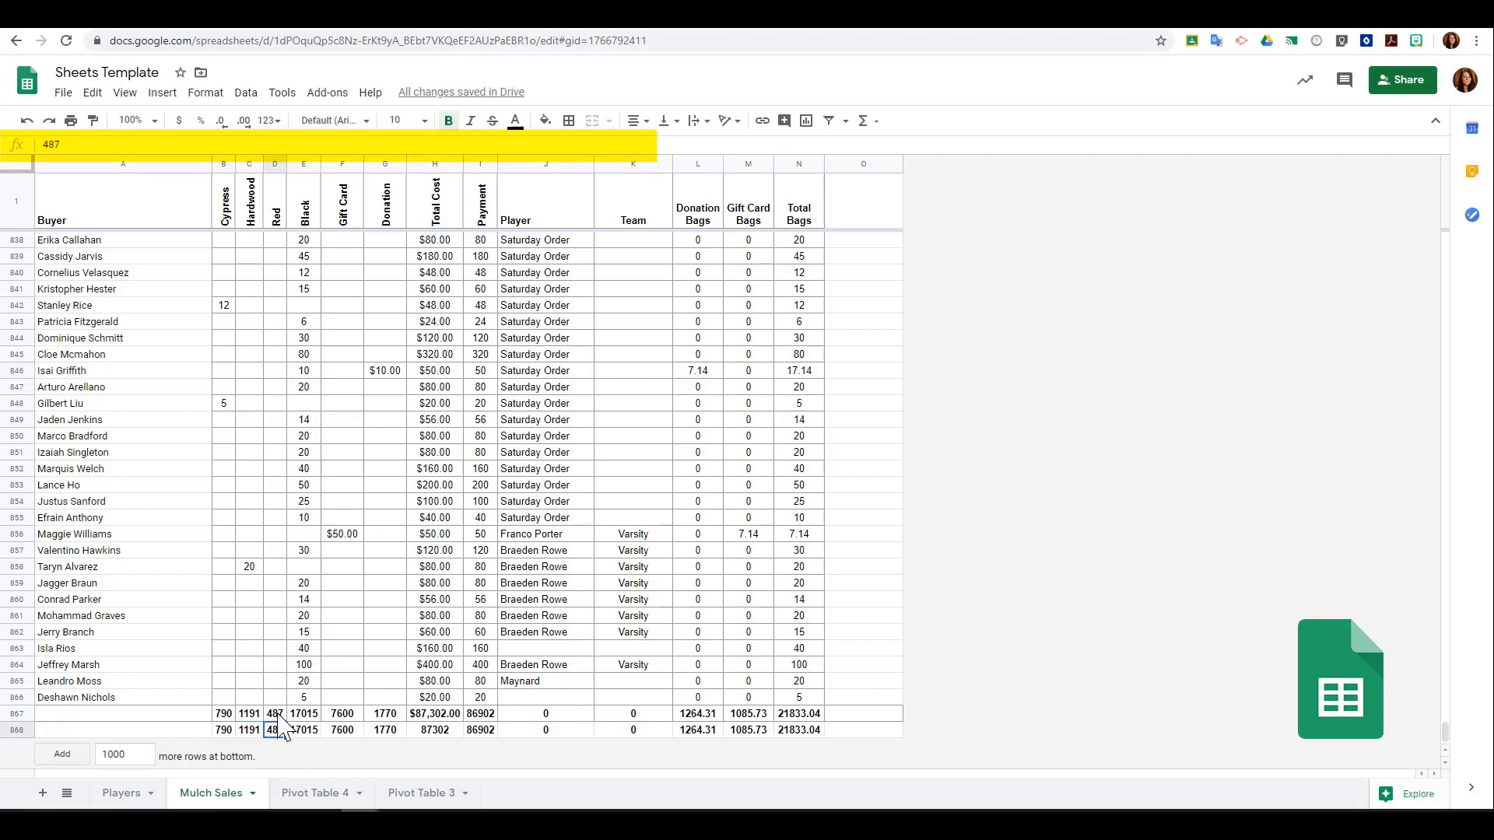
{"action": "left_click", "coordinate": [278, 712]}
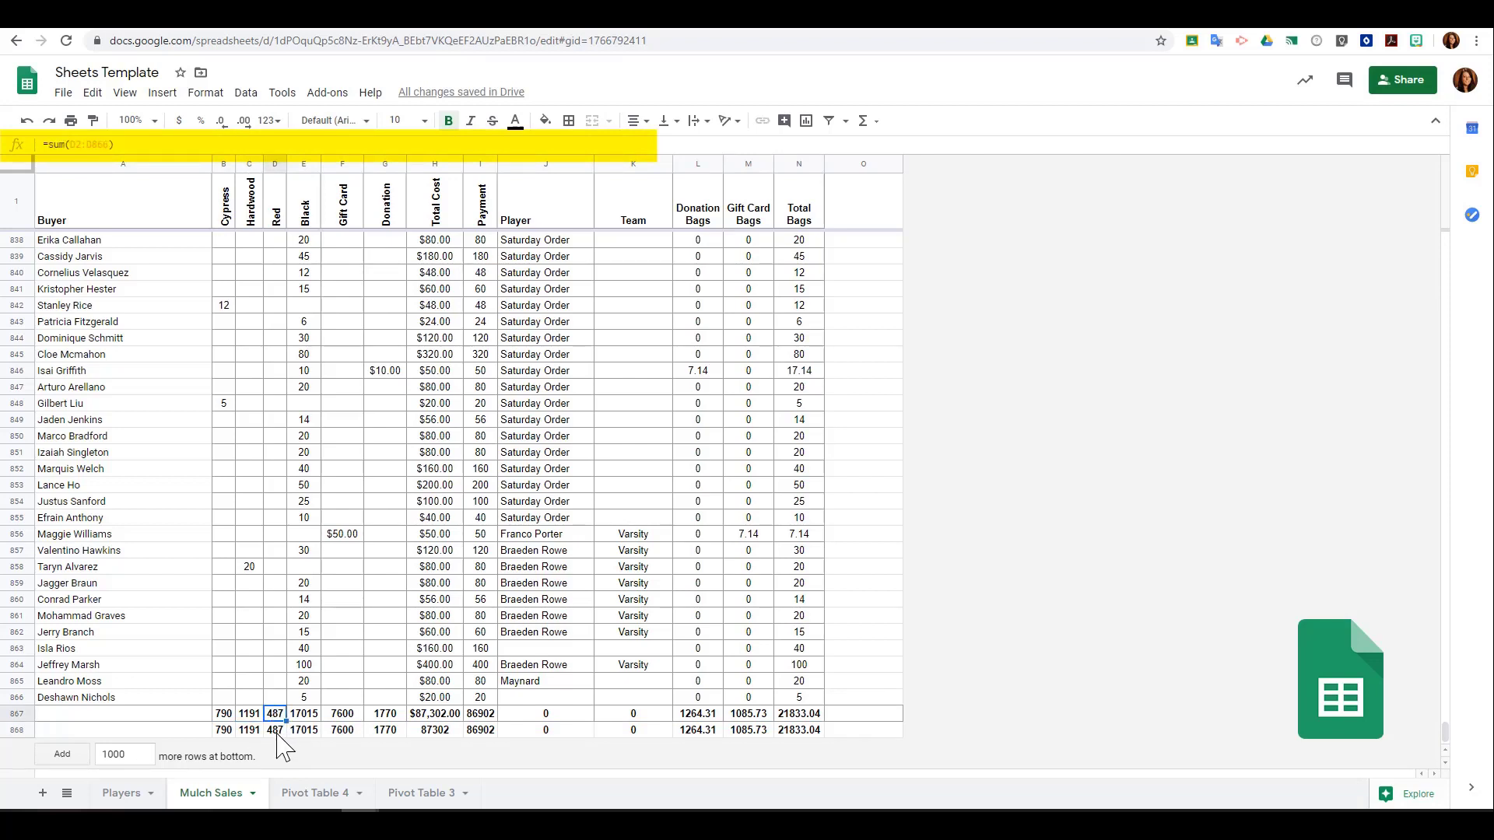
{"action": "left_click", "coordinate": [278, 733]}
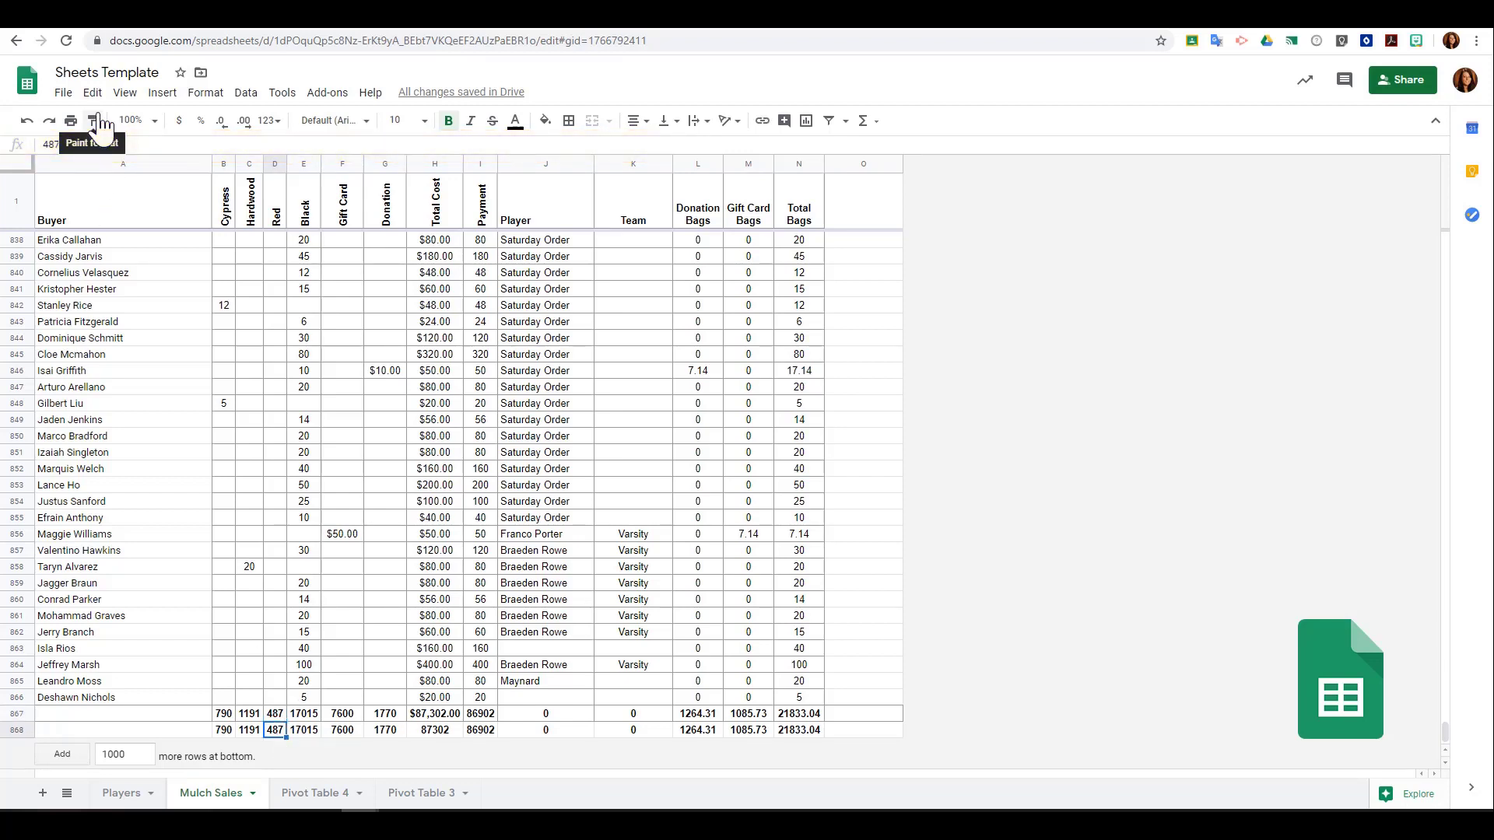
Step: Review the remaining Paste special options, through to pasting transposed
{"action": "left_click", "coordinate": [92, 92]}
{"action": "mouse_move", "coordinate": [206, 269]}
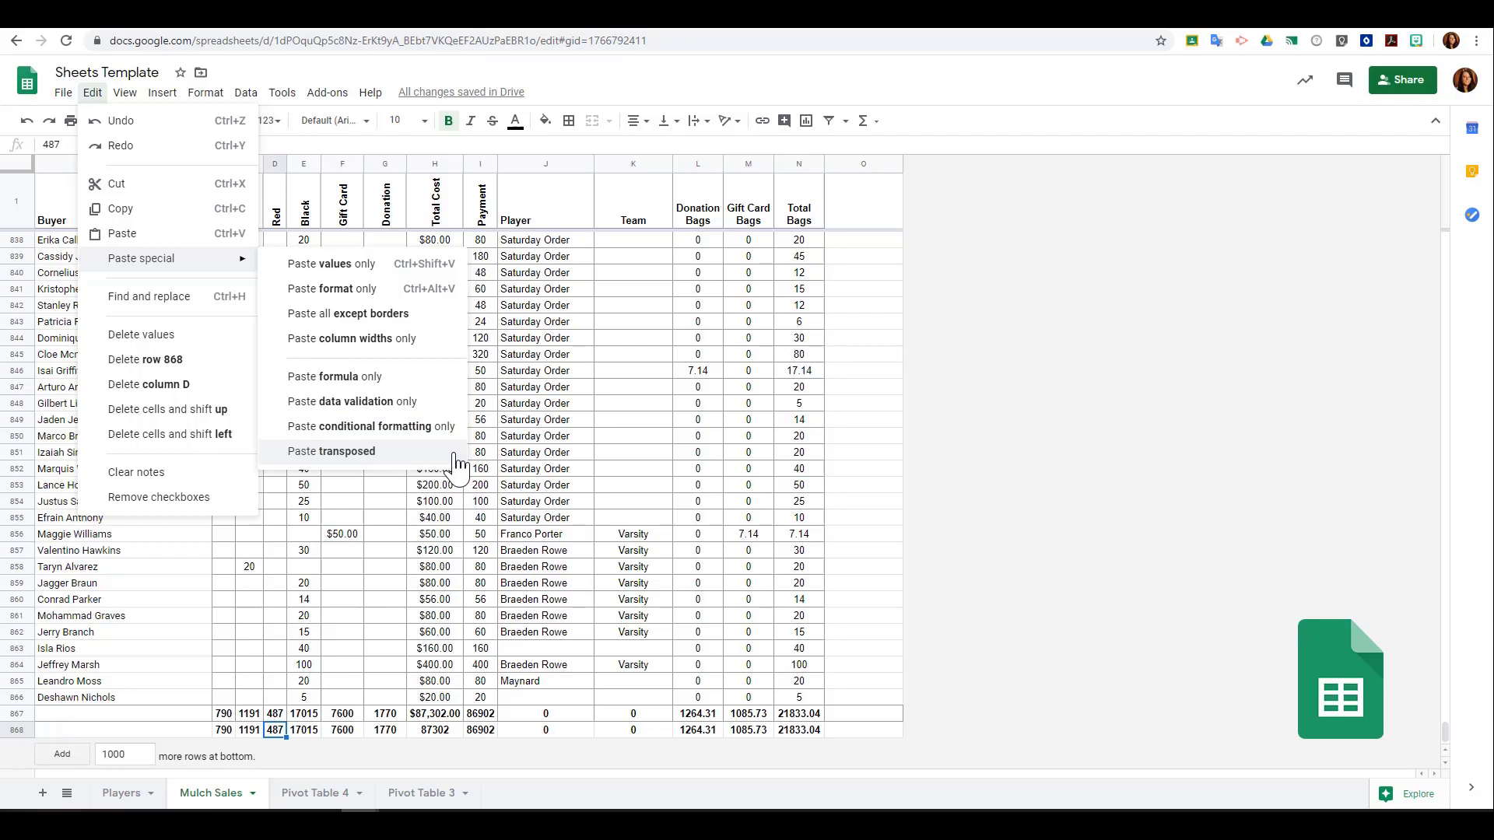
{"action": "left_click", "coordinate": [458, 567]}
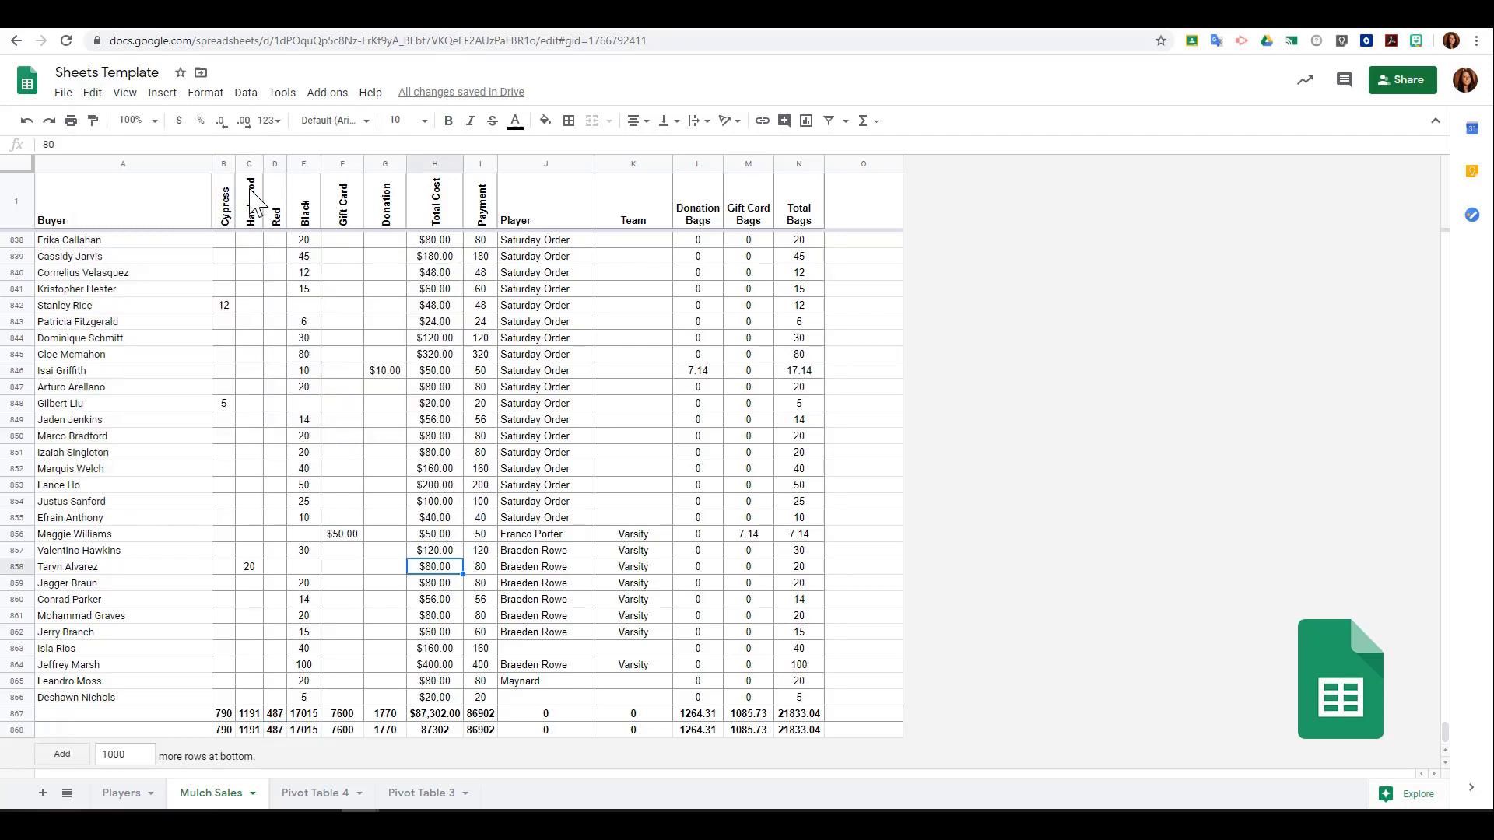
Step: Copy the column headings in B1:N1, from Cypress to Total Bags
{"action": "left_click_drag", "start_coordinate": [233, 217], "coordinate": [795, 222]}
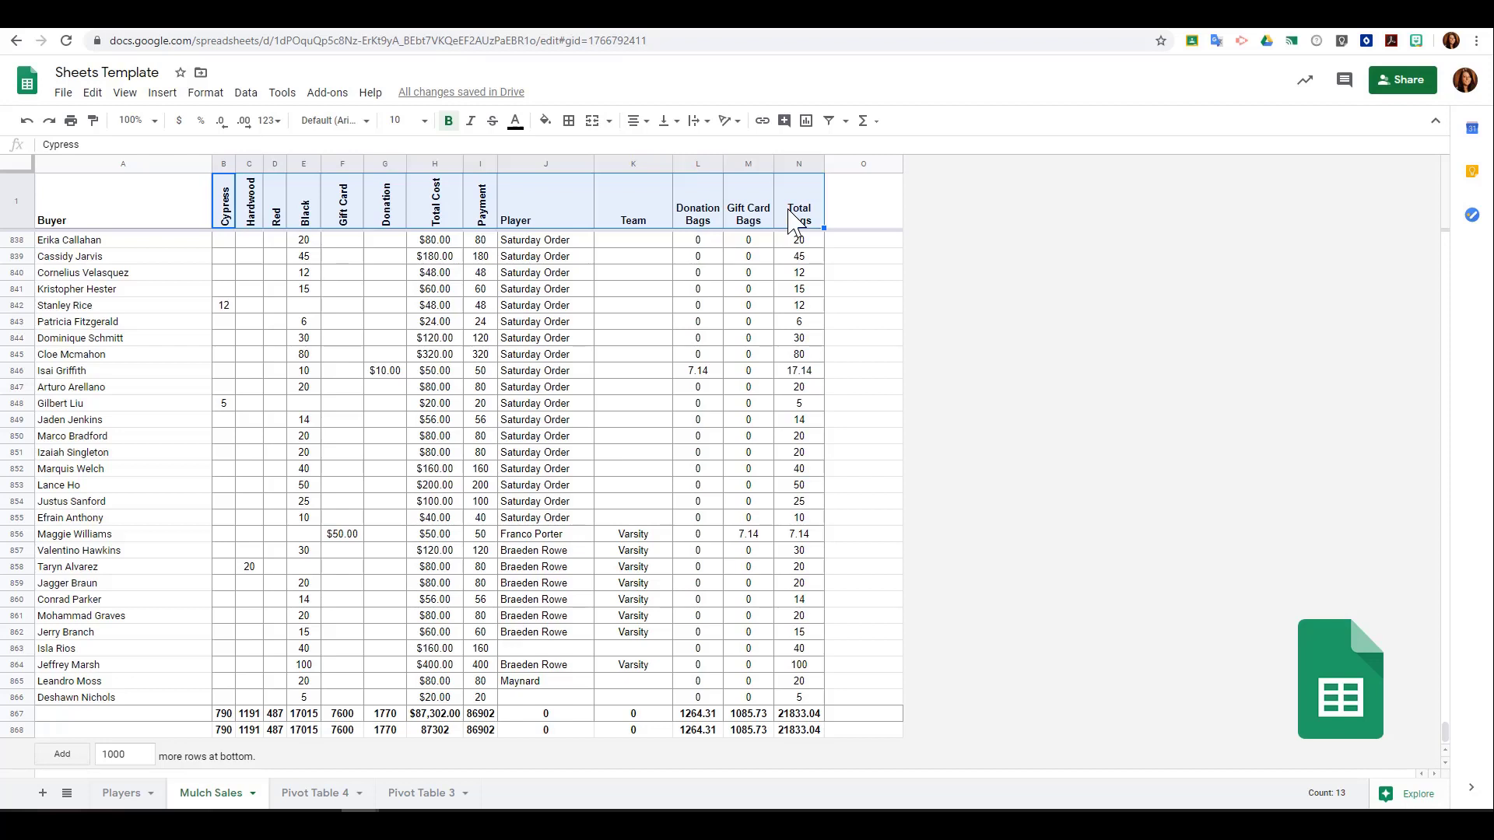
{"action": "left_click", "coordinate": [94, 95]}
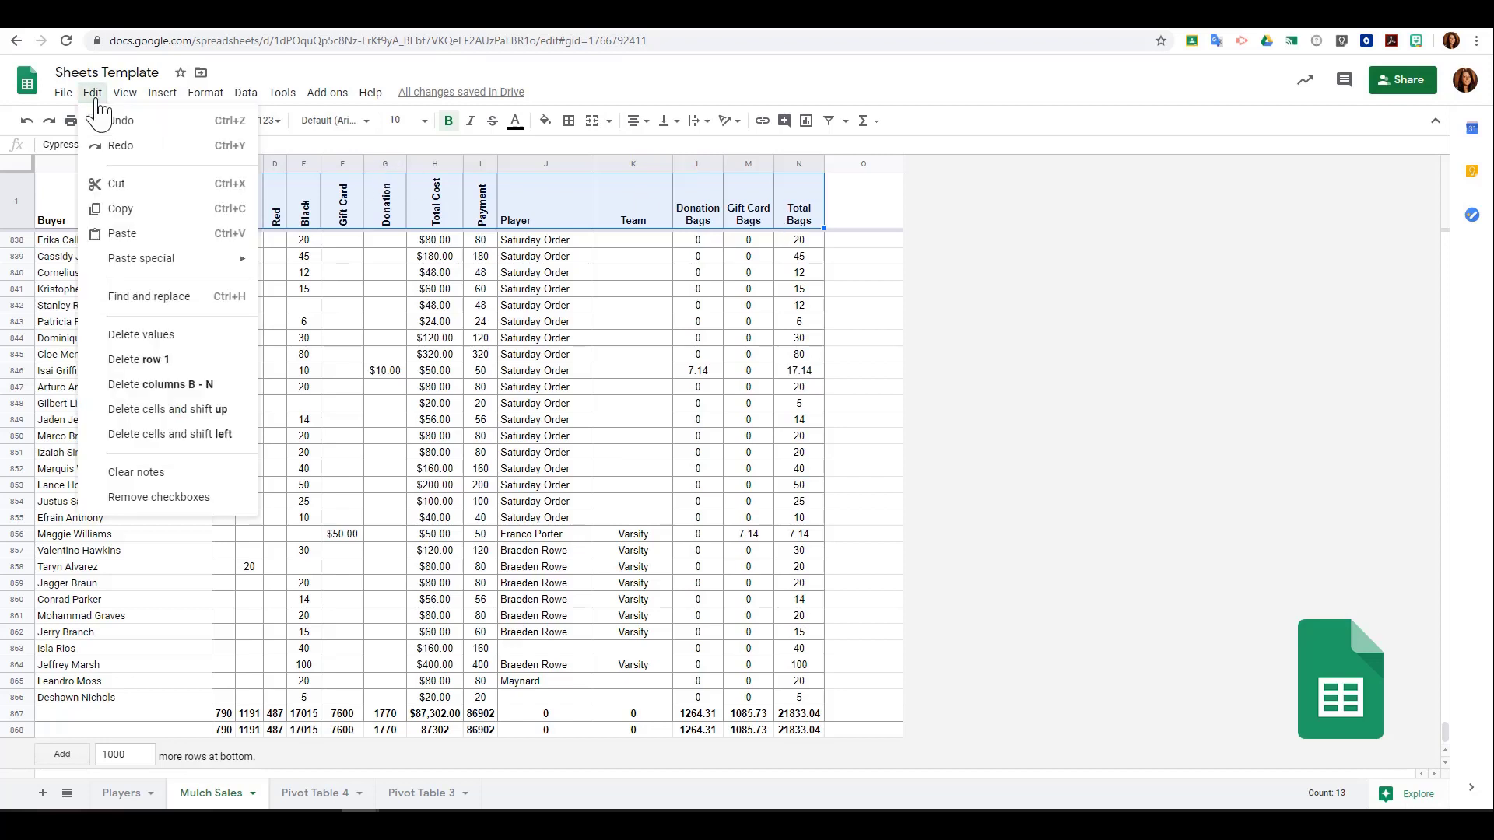
{"action": "left_click", "coordinate": [160, 212]}
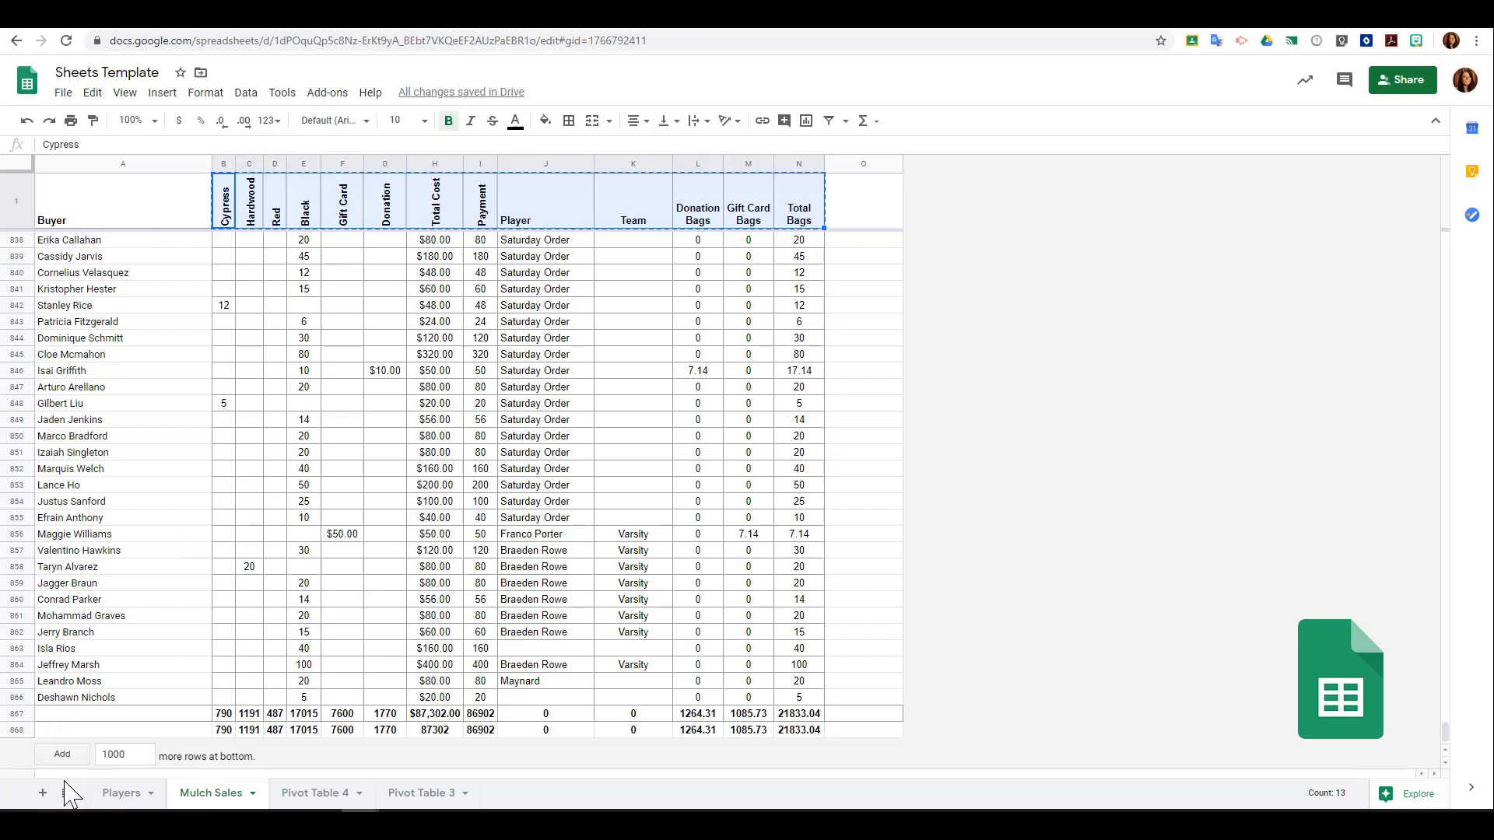
Step: Add a new sheet and paste the copied headings transposed, starting at cell A1
{"action": "left_click", "coordinate": [43, 793]}
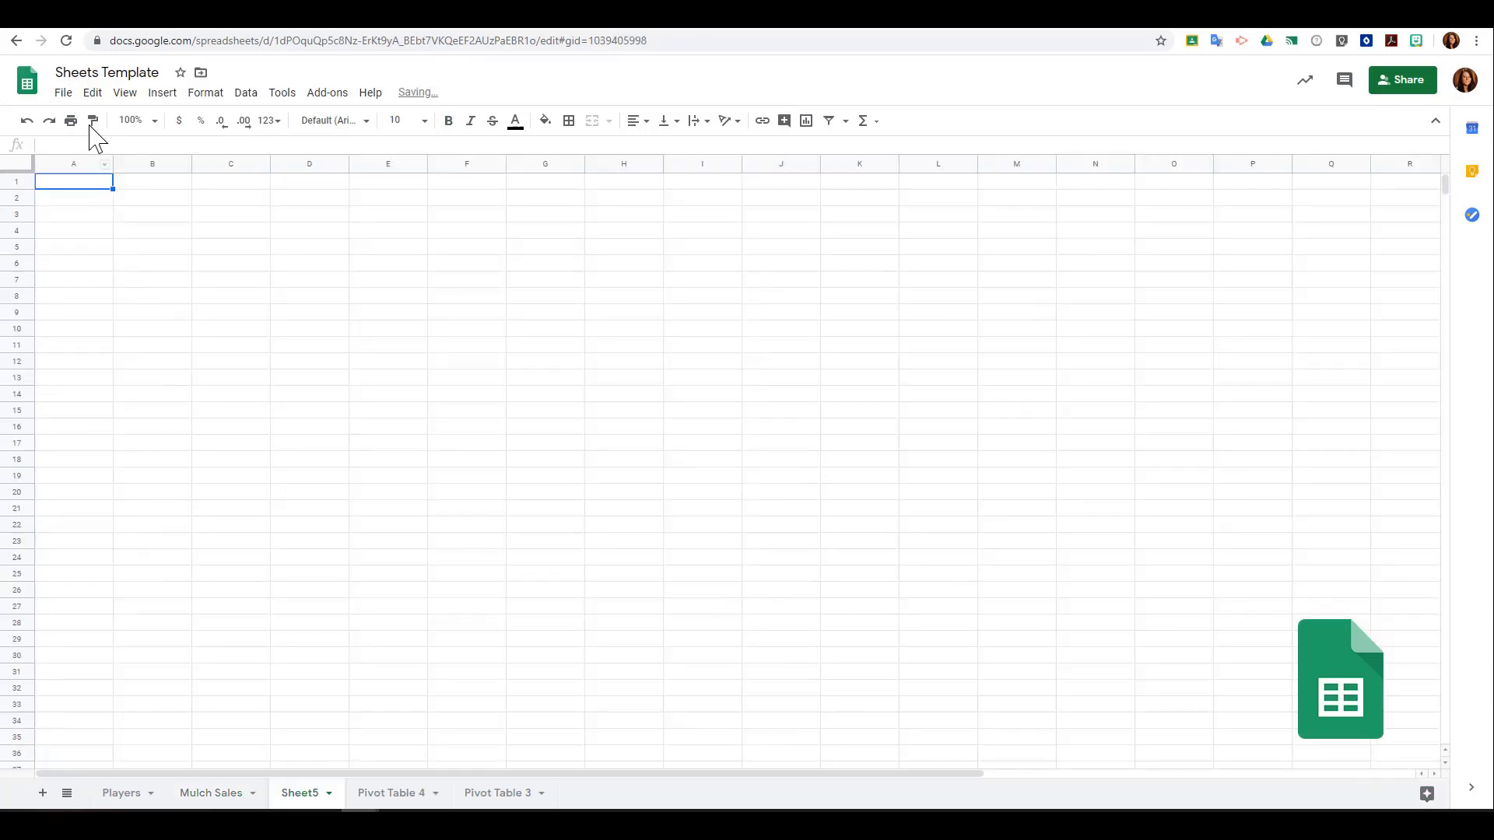
{"action": "left_click", "coordinate": [93, 93]}
{"action": "left_click", "coordinate": [124, 94]}
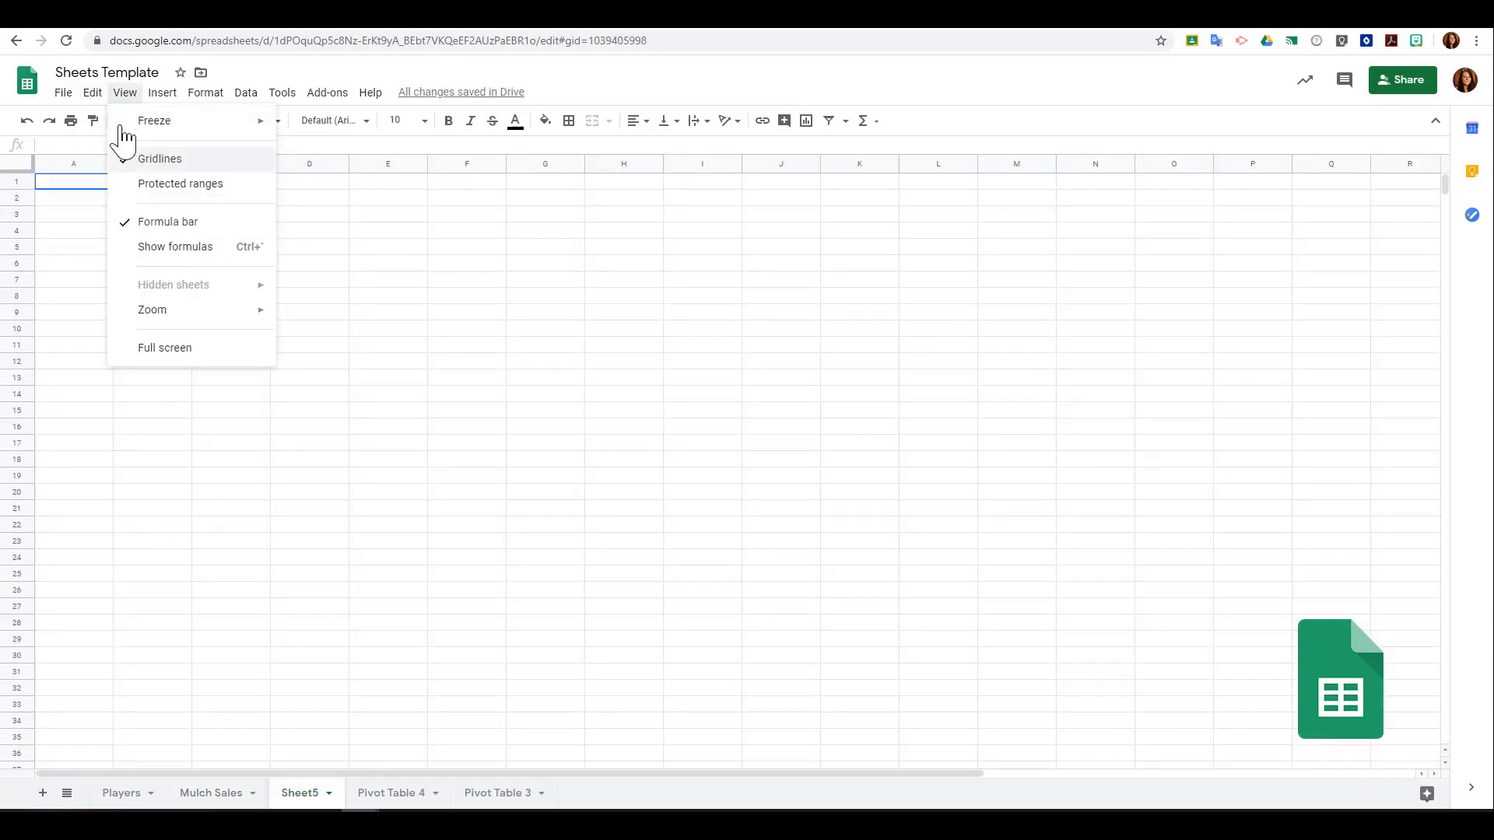
{"action": "mouse_move", "coordinate": [92, 92]}
{"action": "mouse_move", "coordinate": [130, 259]}
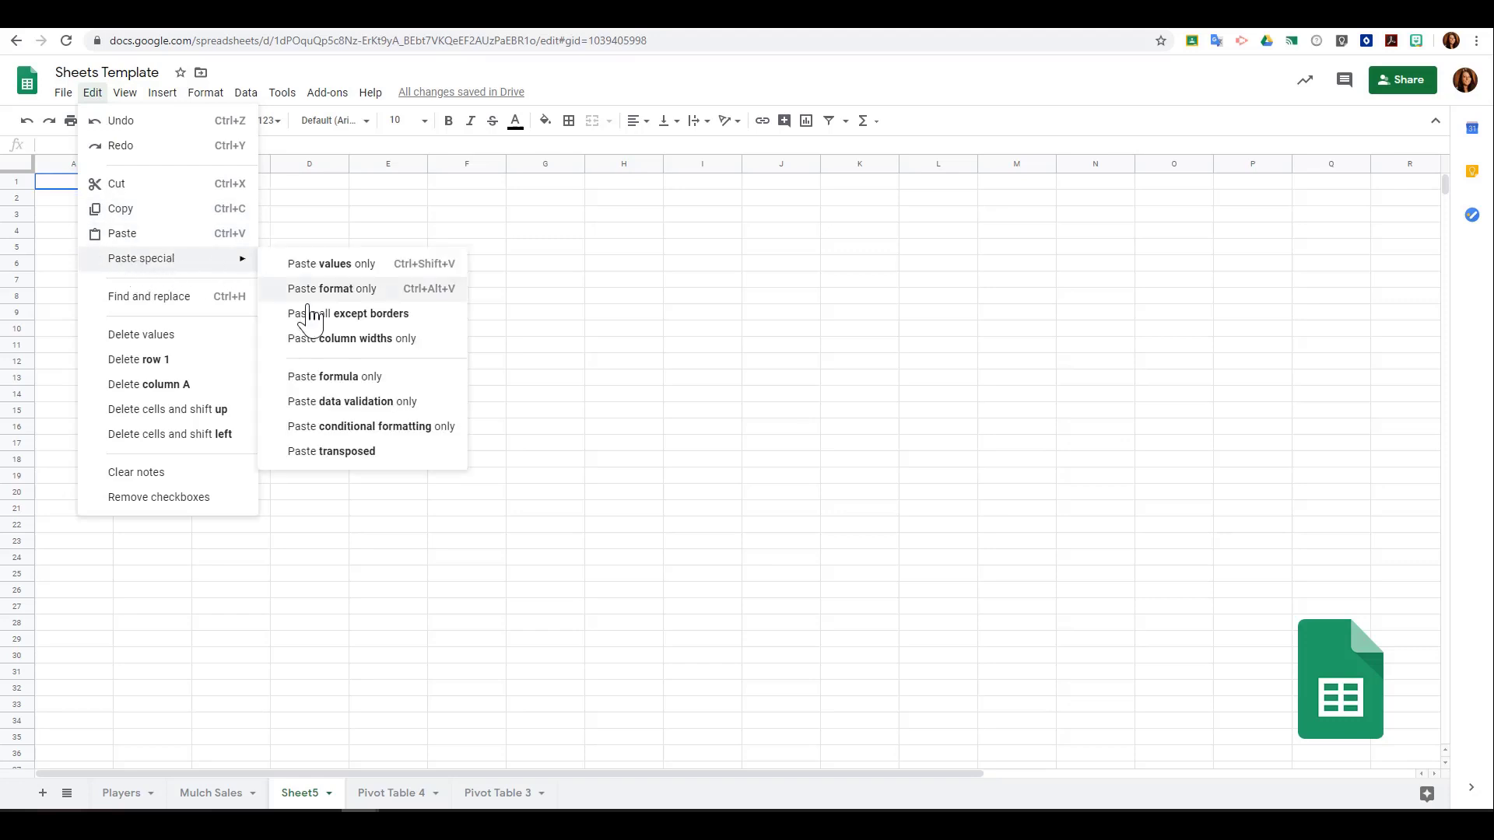
{"action": "left_click", "coordinate": [427, 469]}
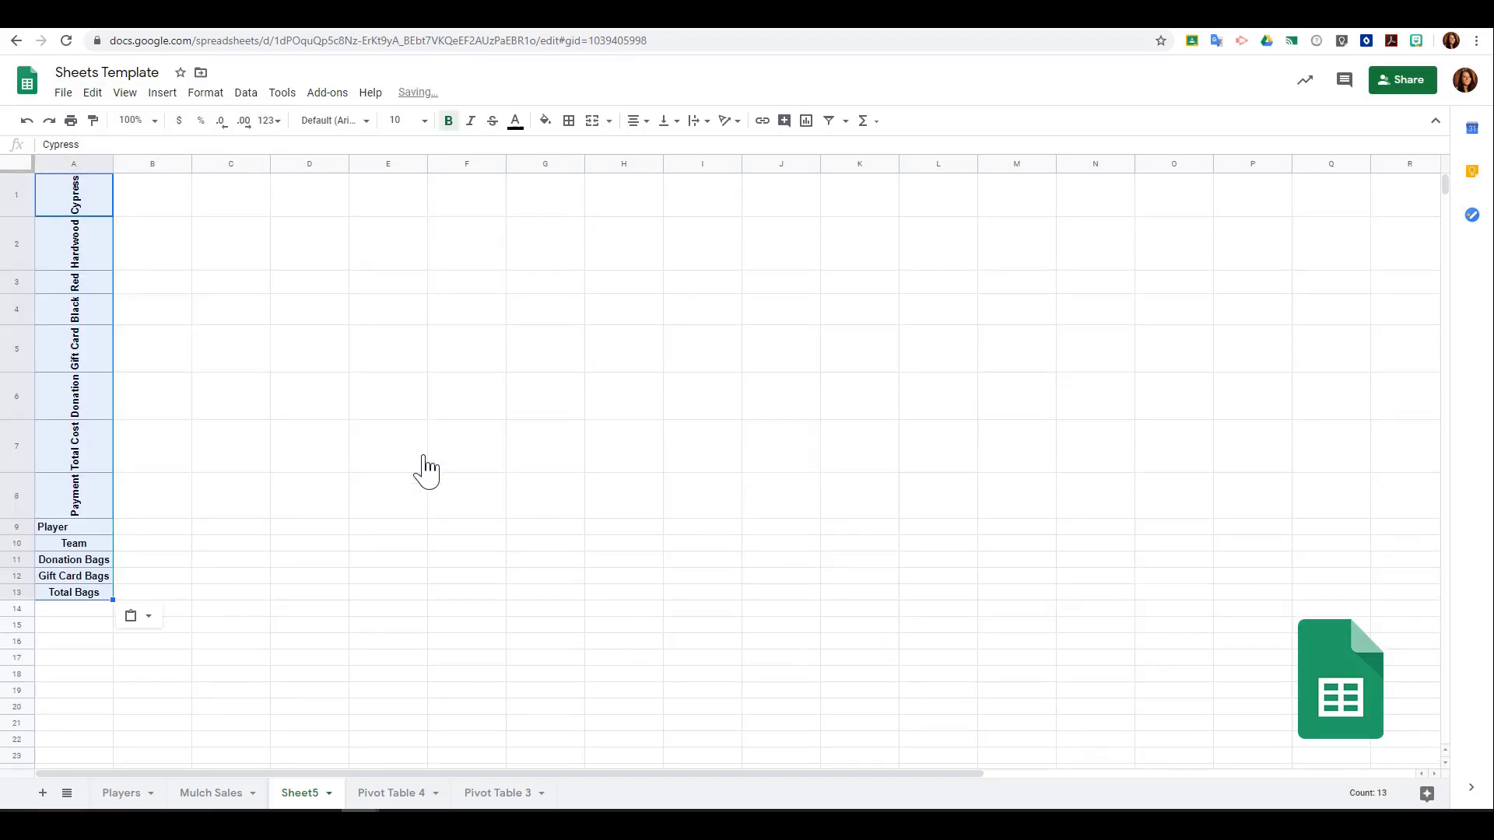